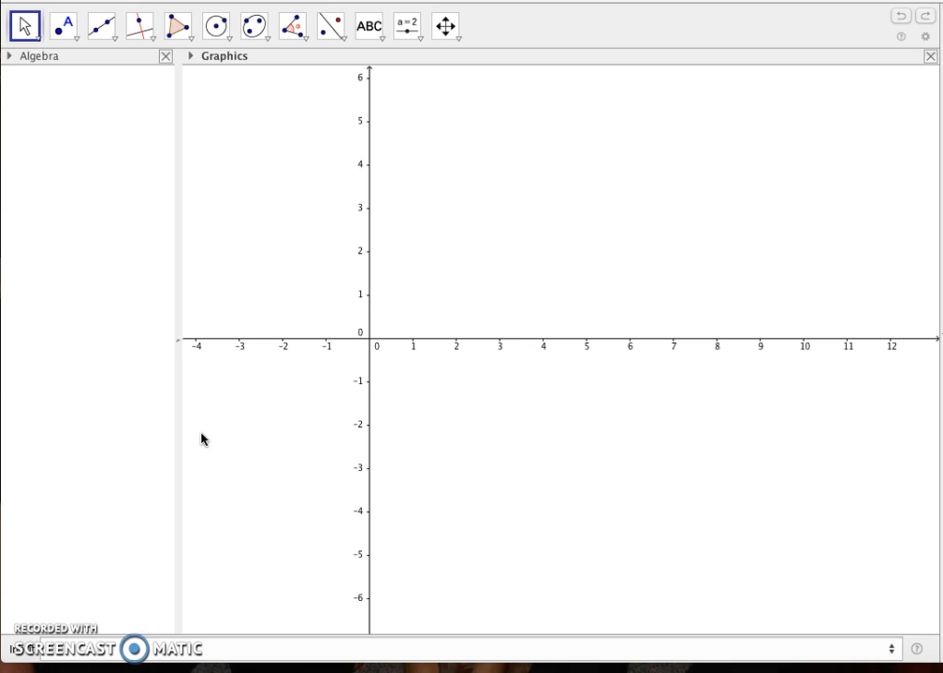
Graph the cubic function x³ − 12x + 4.
{"action": "left_click", "coordinate": [59, 652]}
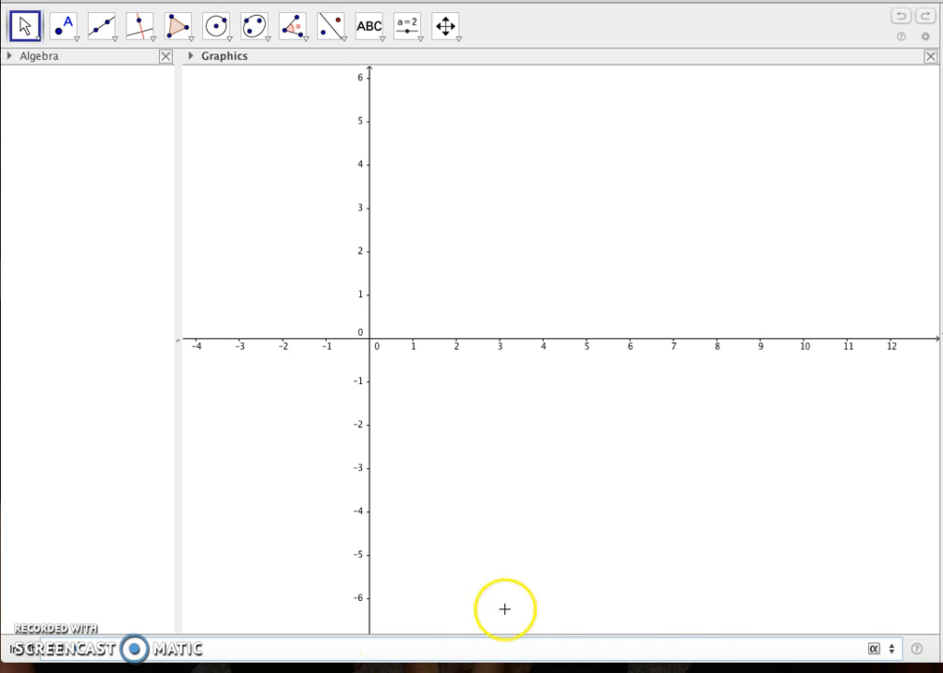
{"action": "left_click", "coordinate": [876, 648]}
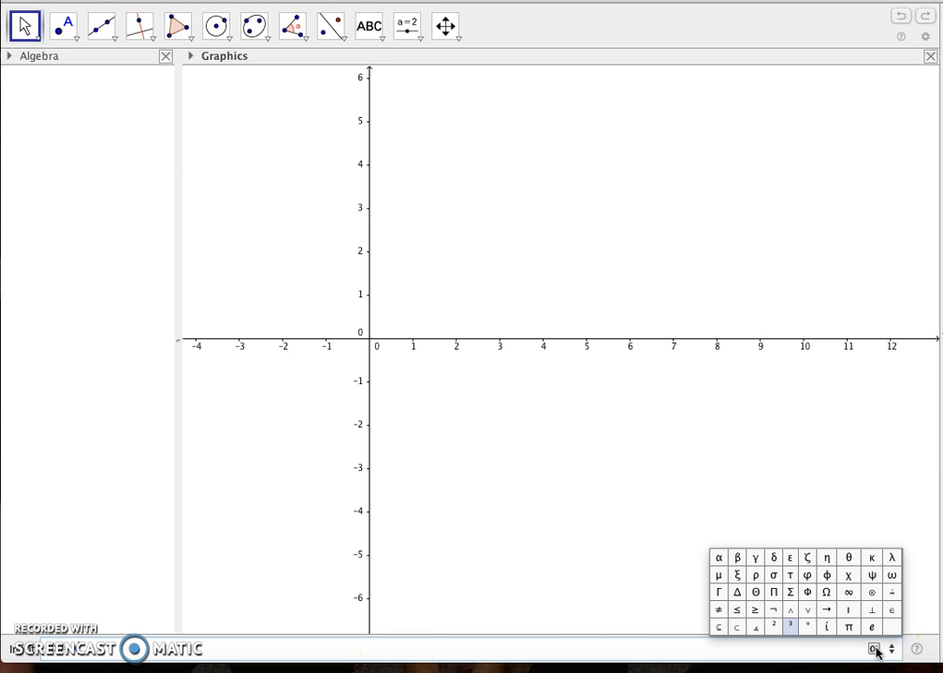
{"action": "left_click", "coordinate": [790, 619]}
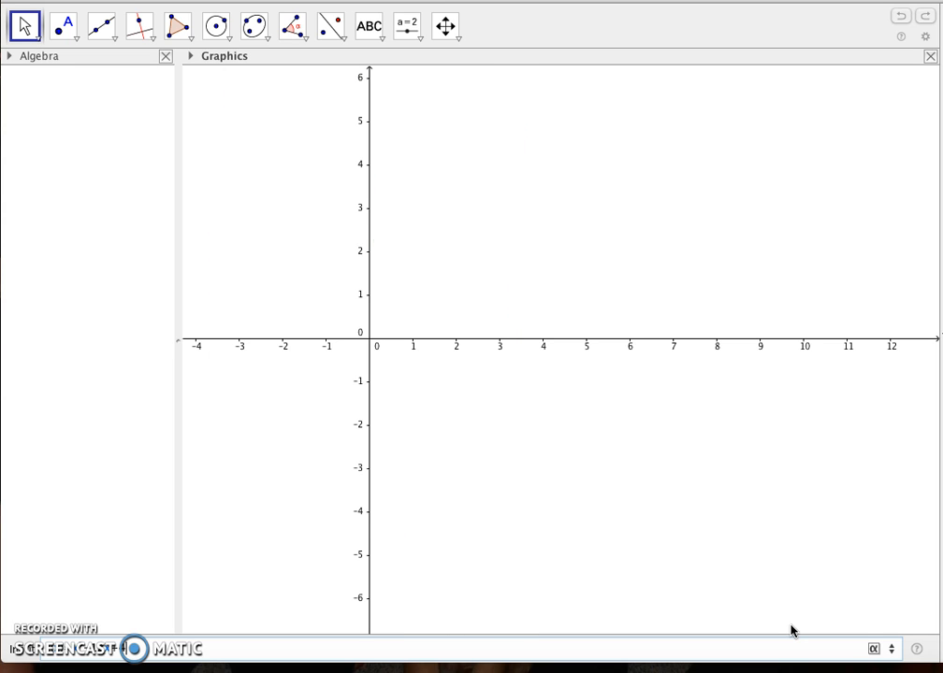
{"action": "key", "text": "Return"}
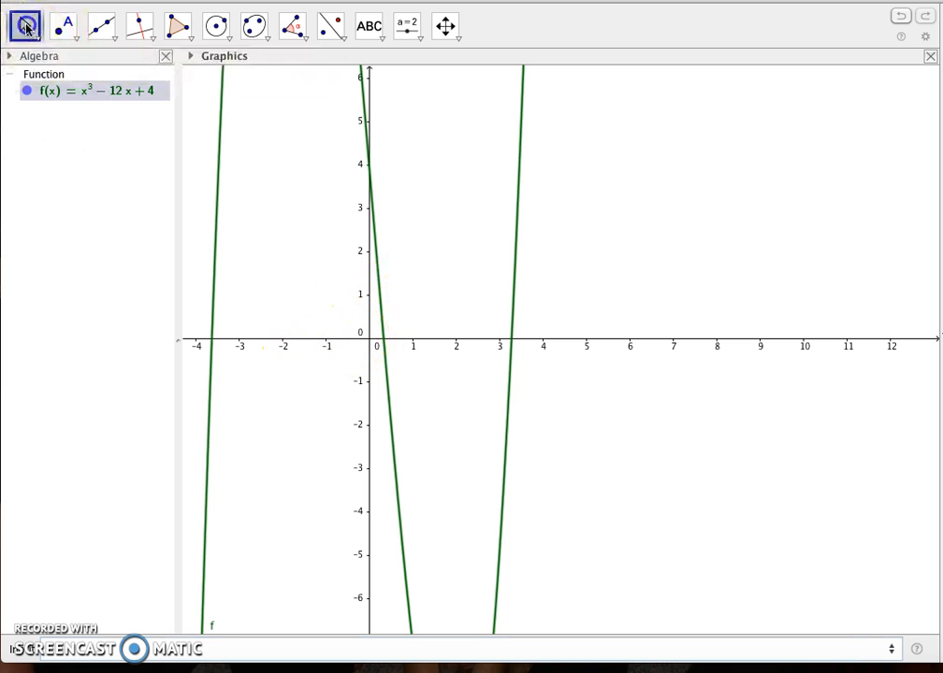
Set the graph's x-axis to y-axis scale ratio to 1:10.
{"action": "left_click_drag", "start_coordinate": [374, 327], "coordinate": [553, 435]}
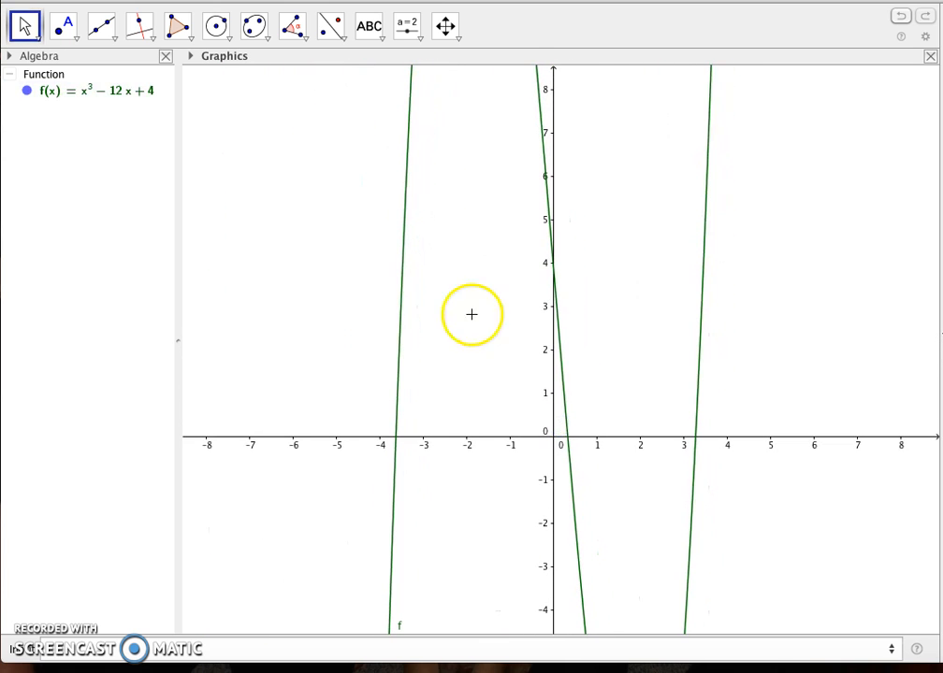
{"action": "left_click", "coordinate": [450, 38]}
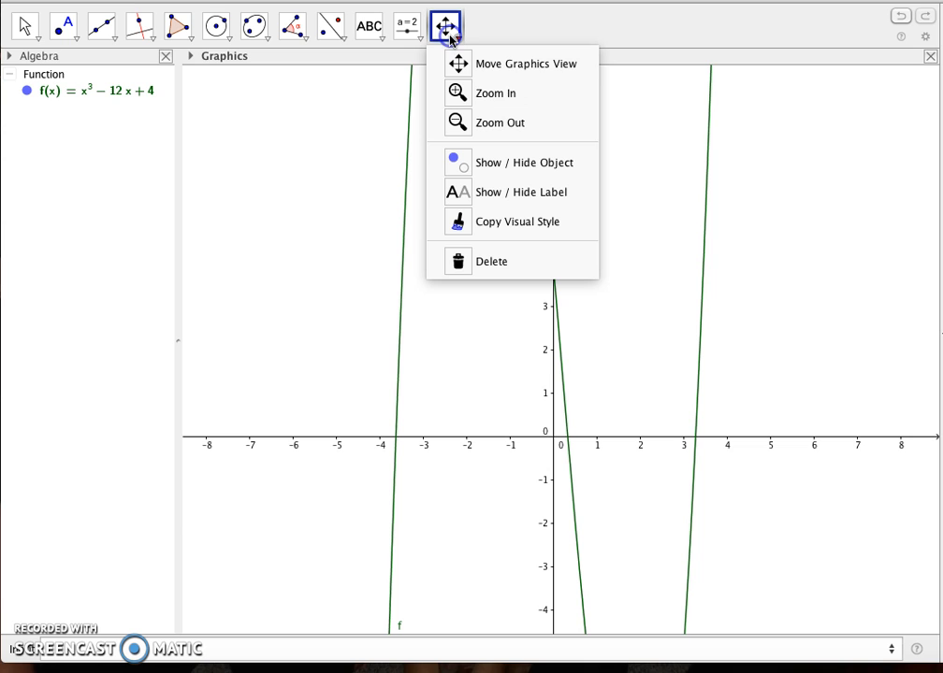
{"action": "left_click", "coordinate": [486, 64]}
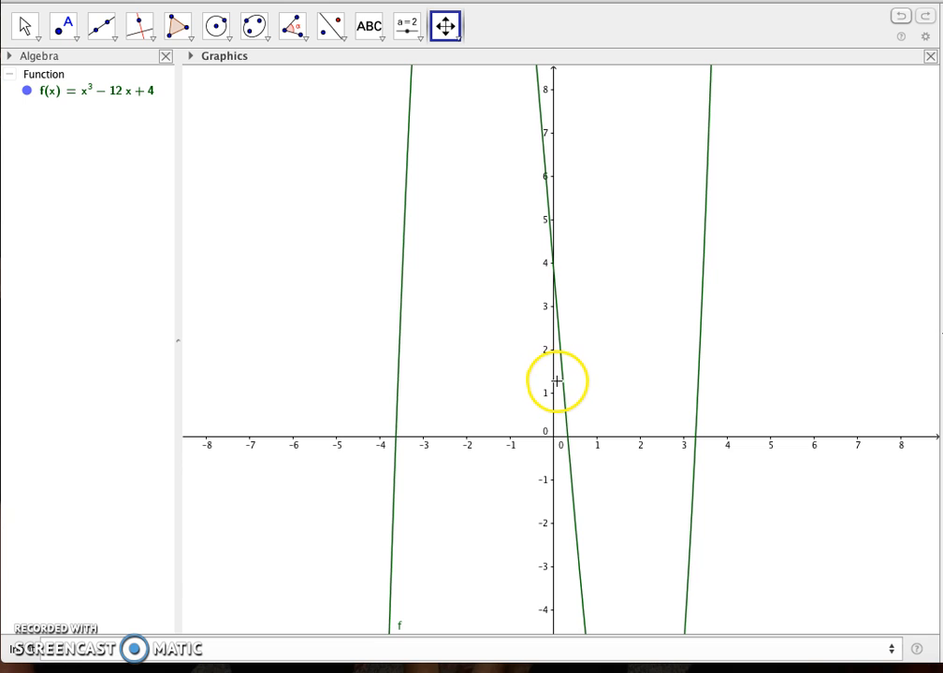
{"action": "left_click_drag", "start_coordinate": [555, 376], "coordinate": [576, 389]}
{"action": "left_click_drag", "start_coordinate": [552, 431], "coordinate": [575, 430]}
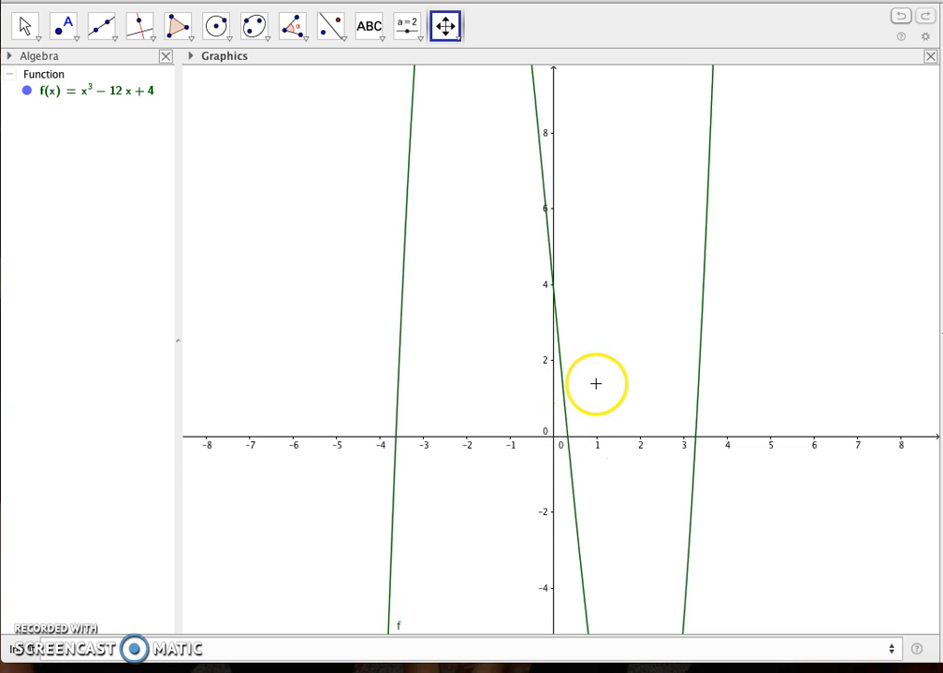
{"action": "right_click", "coordinate": [715, 436]}
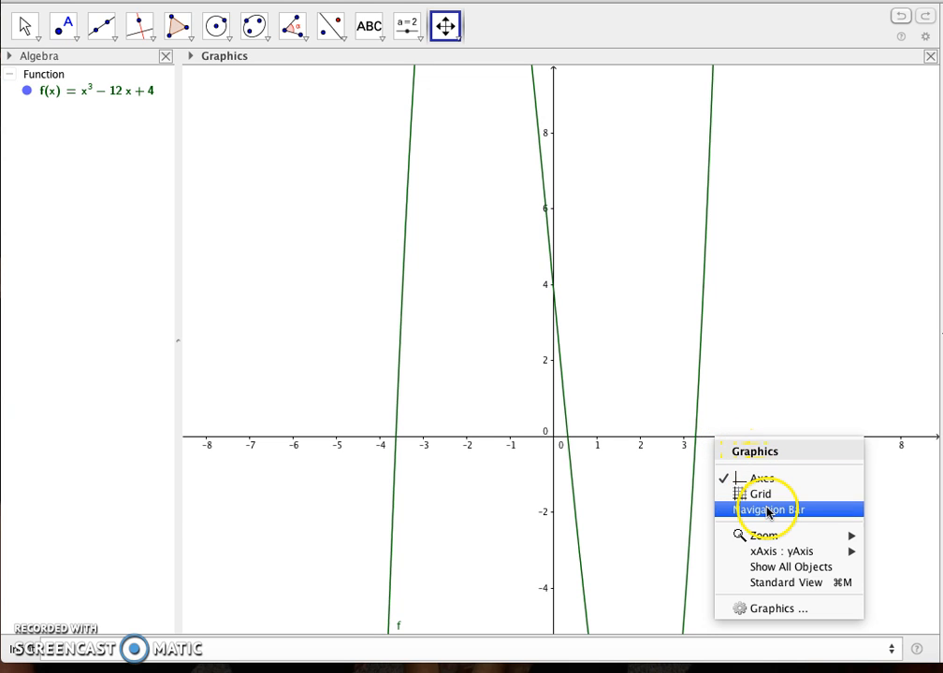
{"action": "left_click", "coordinate": [767, 553]}
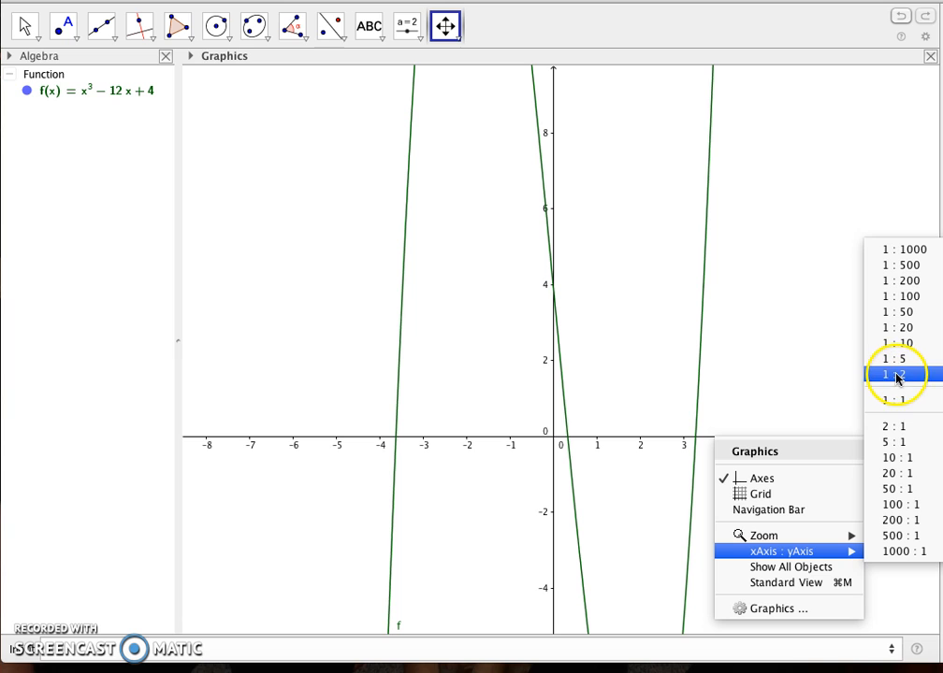
{"action": "left_click", "coordinate": [893, 344]}
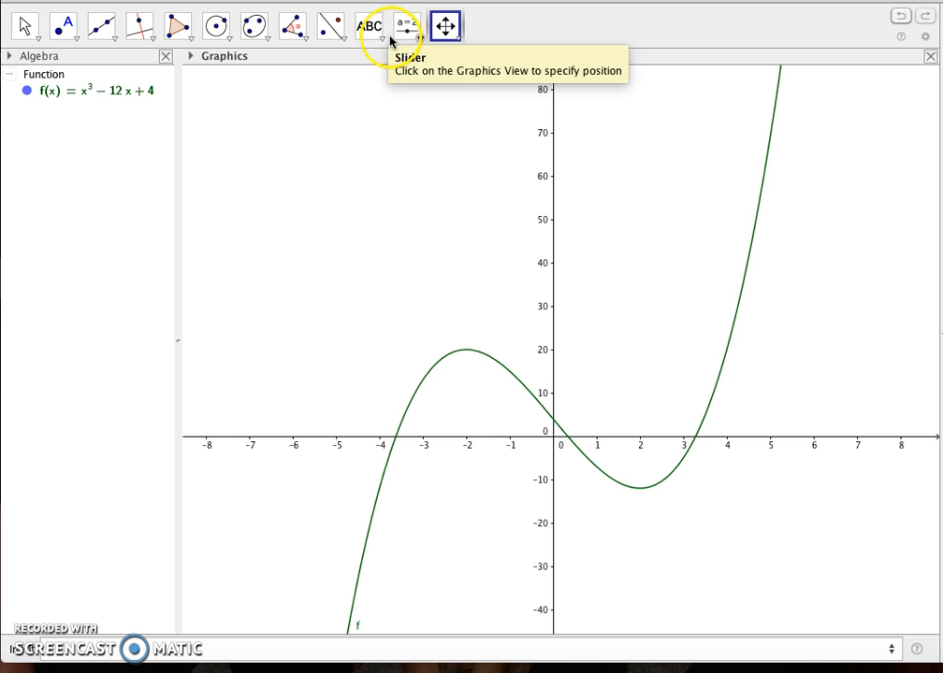
Zoom in twice around the origin of the graph and zoom back out once.
{"action": "left_click", "coordinate": [460, 41]}
{"action": "left_click", "coordinate": [496, 94]}
{"action": "left_click_drag", "start_coordinate": [552, 393], "coordinate": [550, 444]}
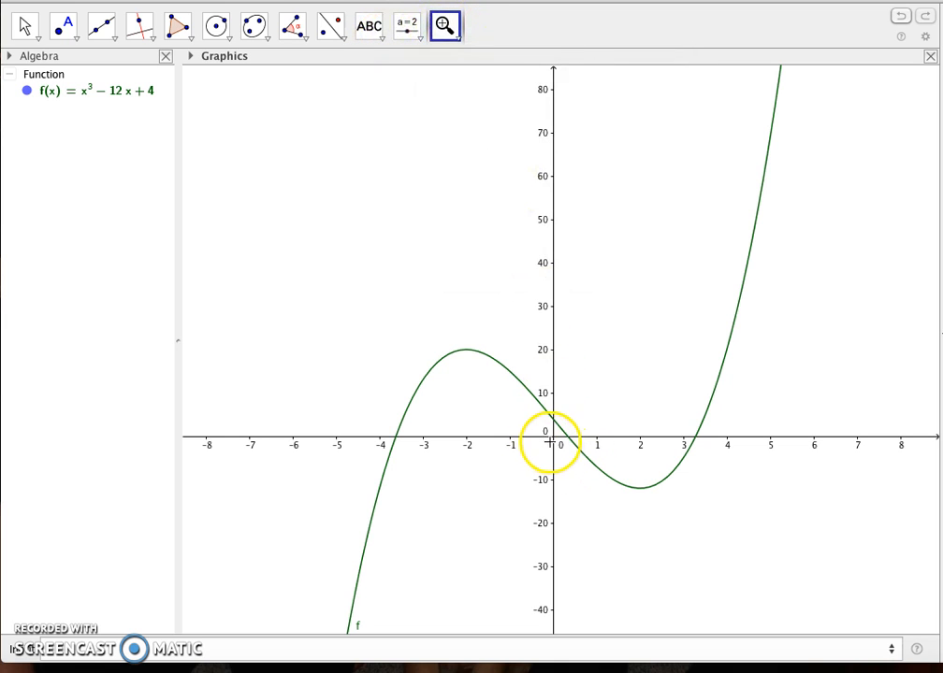
{"action": "left_click", "coordinate": [549, 439]}
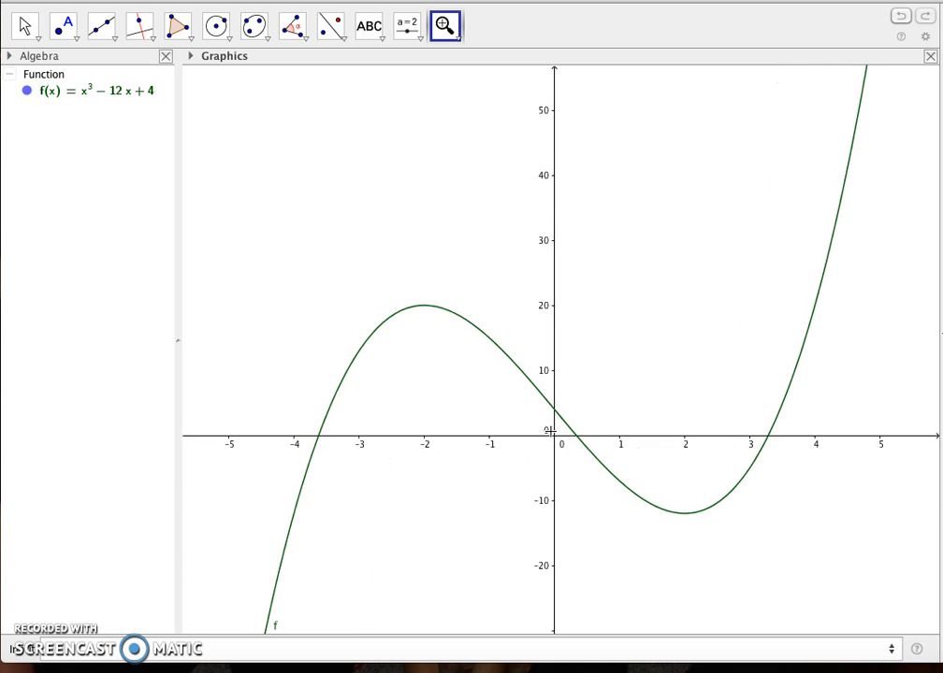
{"action": "left_click", "coordinate": [551, 439]}
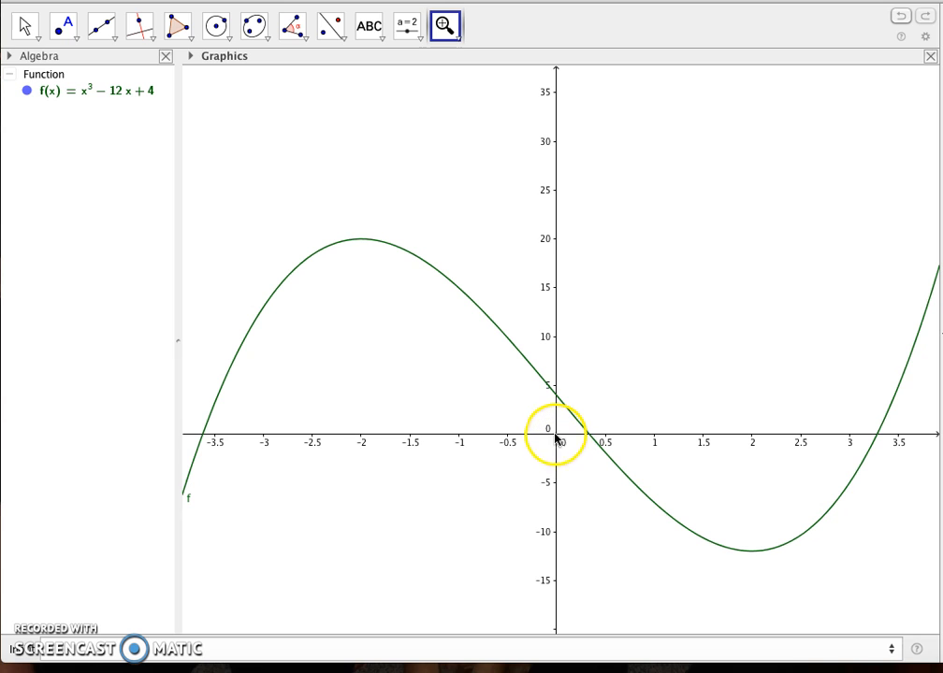
{"action": "left_click", "coordinate": [455, 30]}
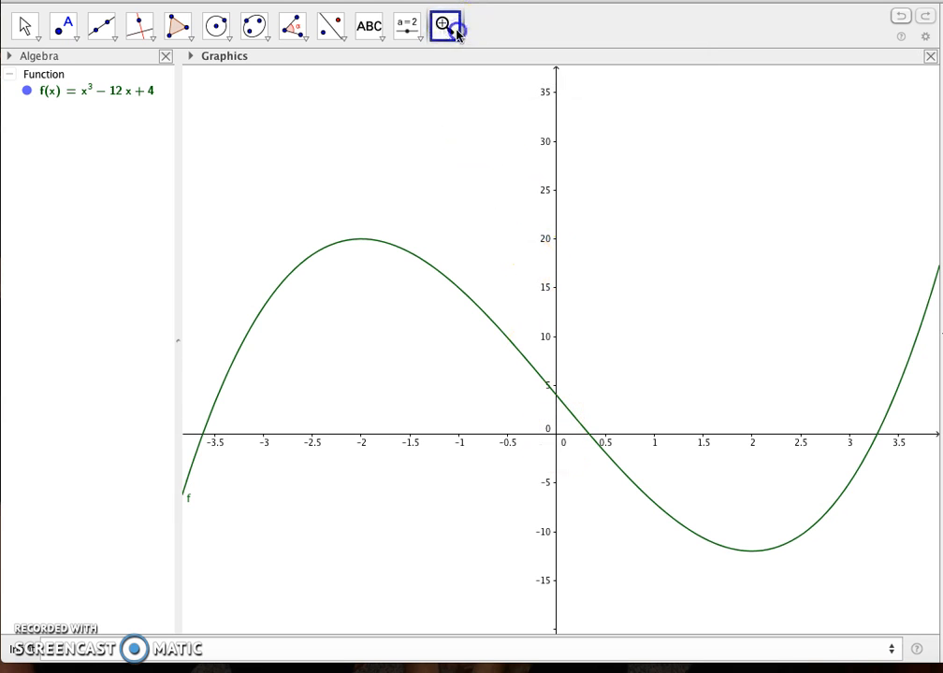
{"action": "left_click", "coordinate": [457, 34]}
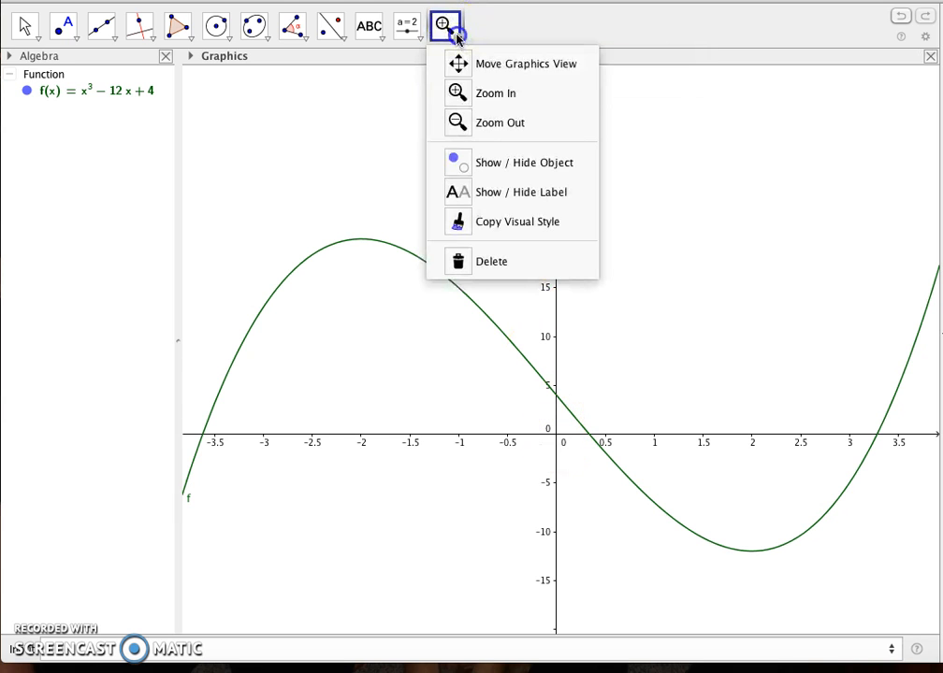
{"action": "left_click", "coordinate": [487, 124]}
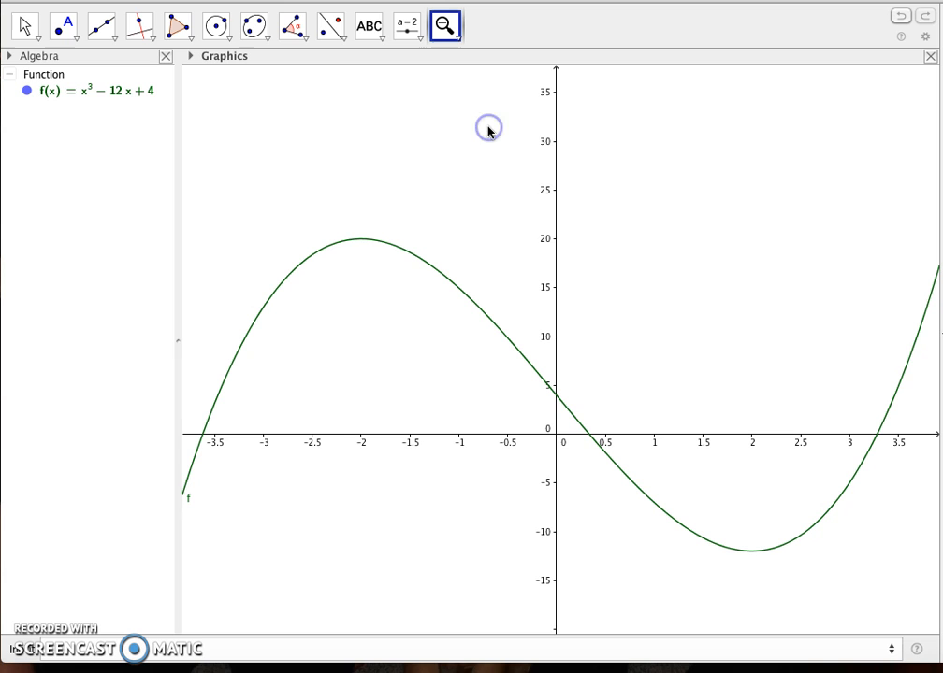
{"action": "left_click", "coordinate": [556, 439]}
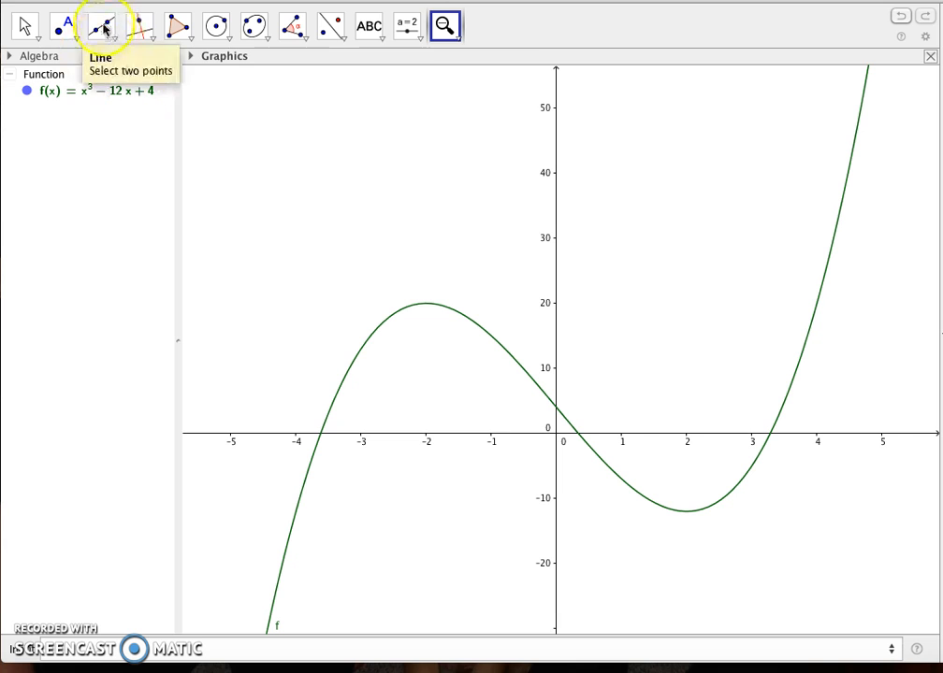
Change the cubic curve's colour to dark brown (51, 0, 0) in its object properties.
{"action": "left_click", "coordinate": [25, 29]}
{"action": "left_click", "coordinate": [24, 29]}
{"action": "mouse_move", "coordinate": [64, 28]}
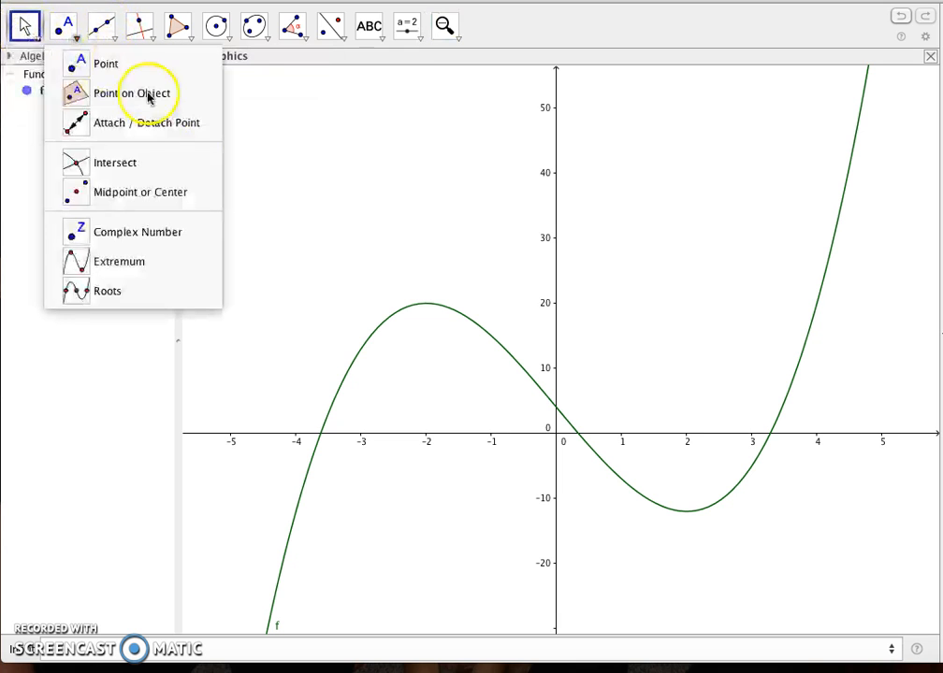
{"action": "right_click", "coordinate": [424, 306]}
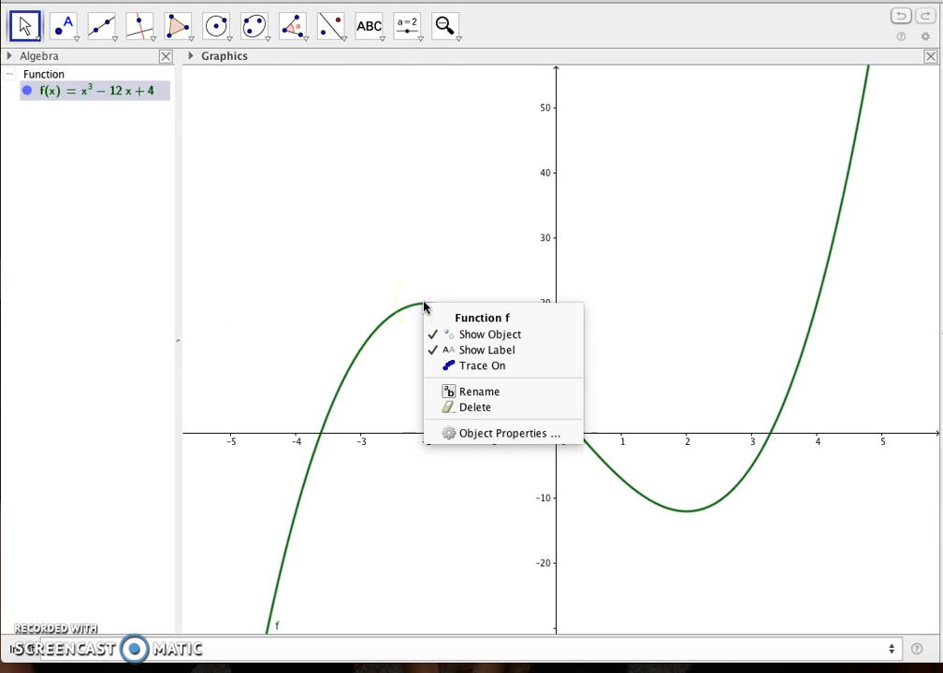
{"action": "left_click", "coordinate": [478, 436]}
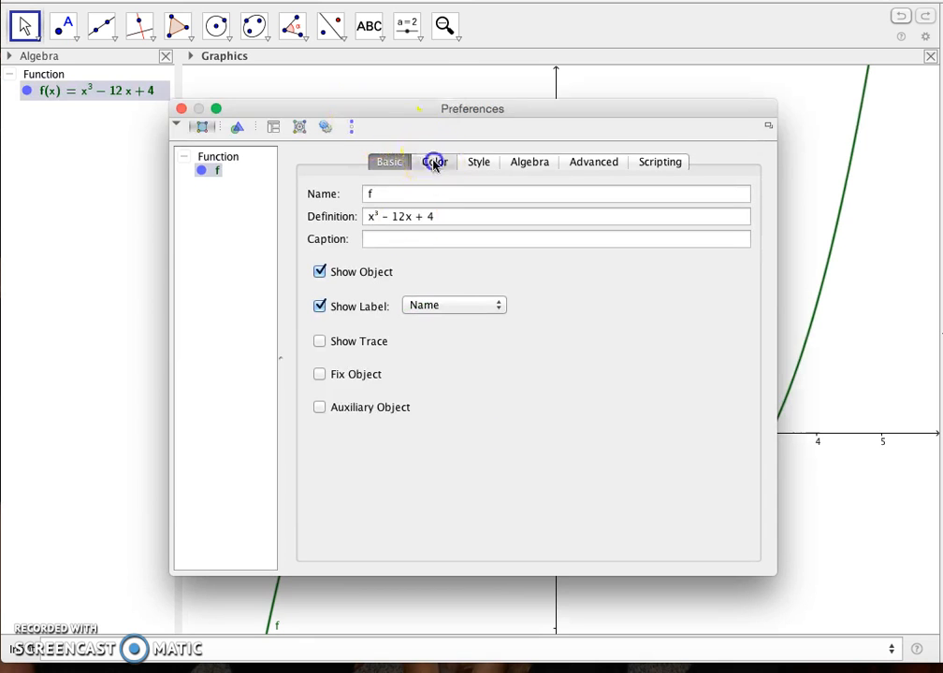
{"action": "left_click", "coordinate": [432, 162]}
{"action": "left_click", "coordinate": [465, 197]}
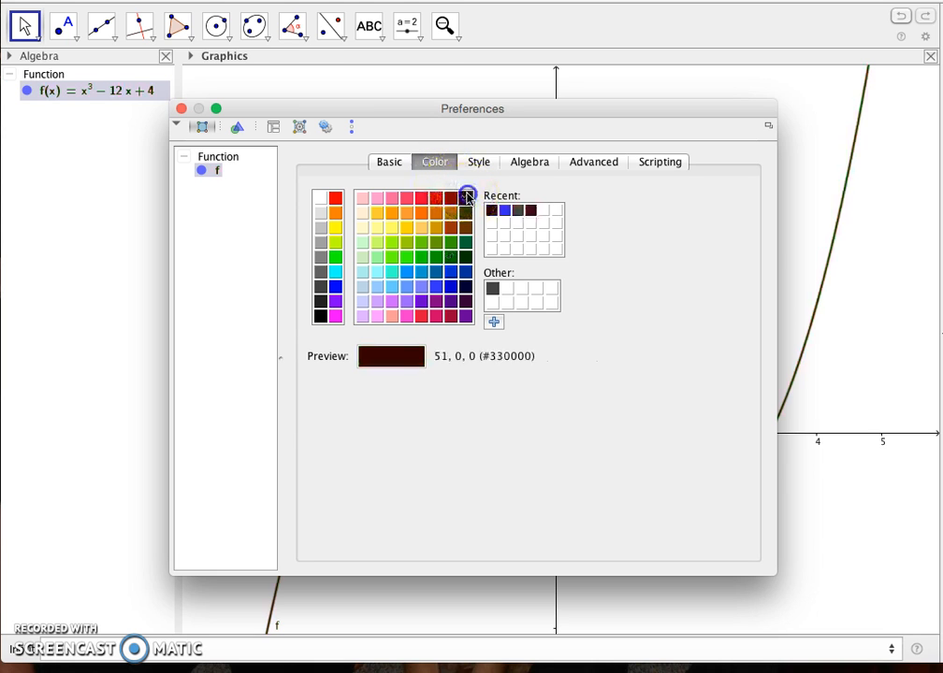
Increase the cubic curve's line thickness and close its properties.
{"action": "left_click", "coordinate": [483, 164]}
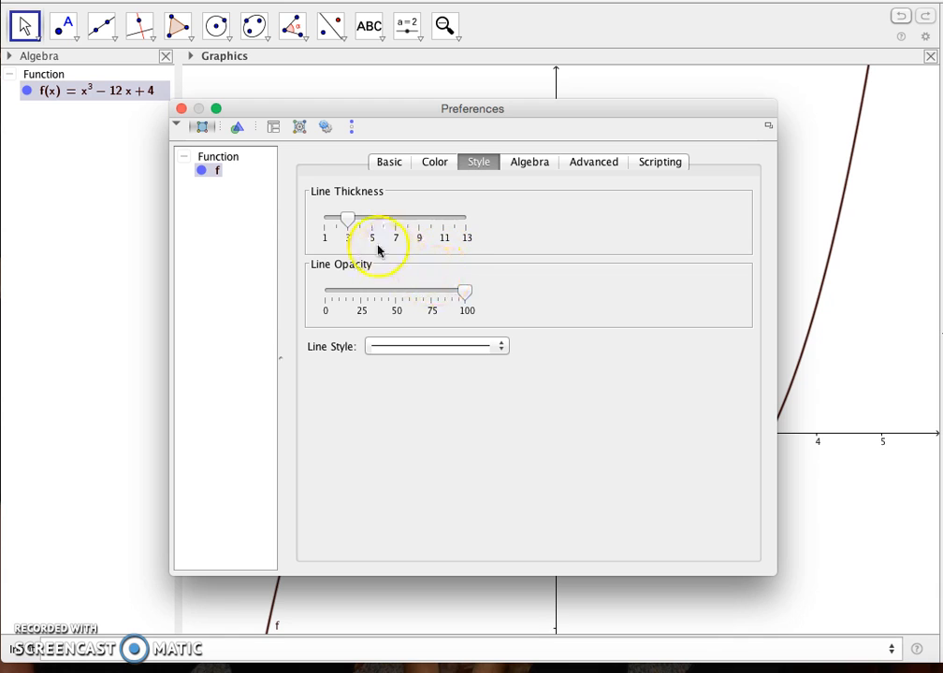
{"action": "left_click", "coordinate": [354, 220]}
{"action": "left_click_drag", "start_coordinate": [355, 222], "coordinate": [407, 221]}
{"action": "left_click", "coordinate": [854, 285]}
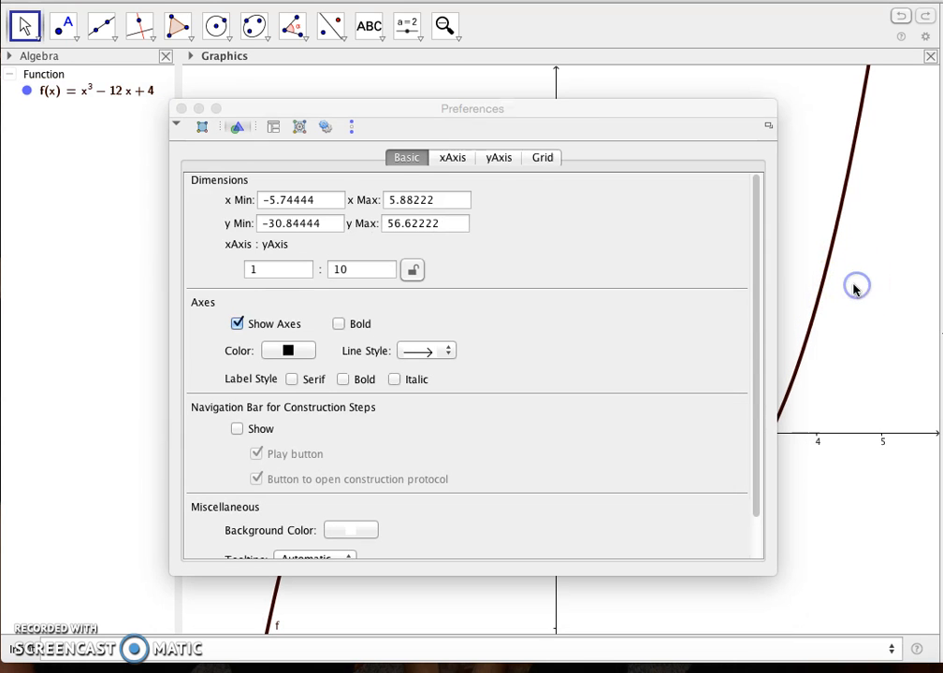
{"action": "left_click", "coordinate": [182, 109]}
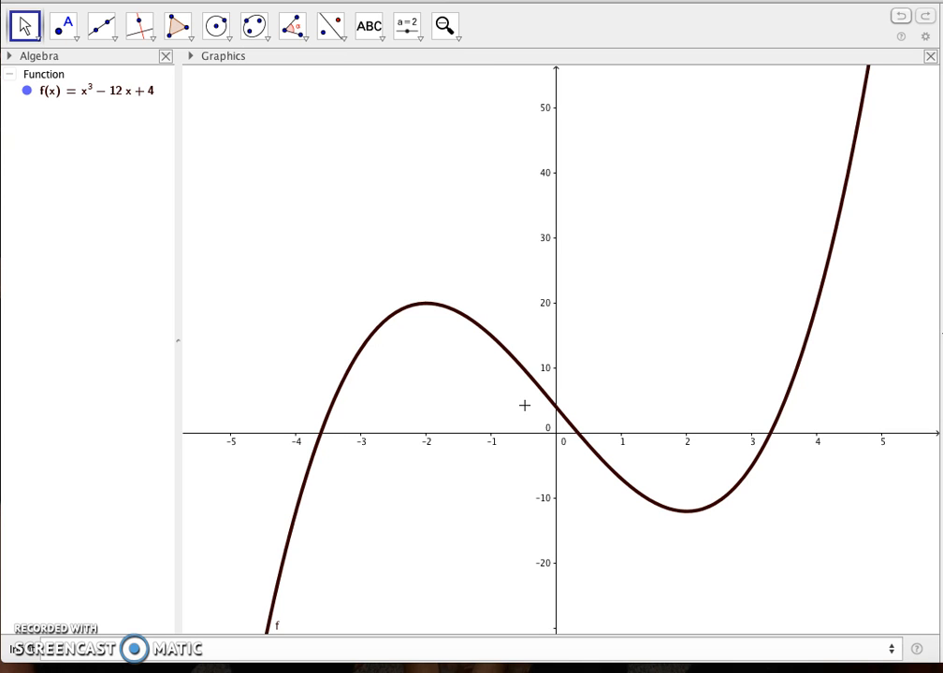
{"action": "left_click", "coordinate": [431, 303]}
{"action": "left_click", "coordinate": [349, 185]}
{"action": "left_click", "coordinate": [286, 550]}
Add a number slider a ranging from −5 to 5 above the curve's minimum and set it to −2.3.
{"action": "left_click", "coordinate": [421, 42]}
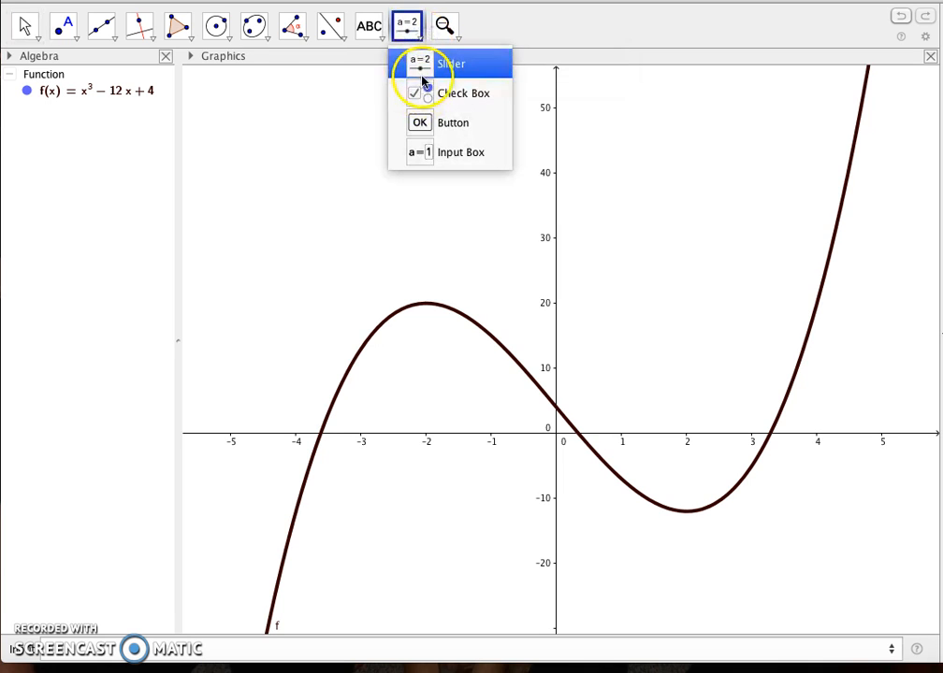
{"action": "left_click", "coordinate": [422, 76]}
{"action": "left_click", "coordinate": [639, 165]}
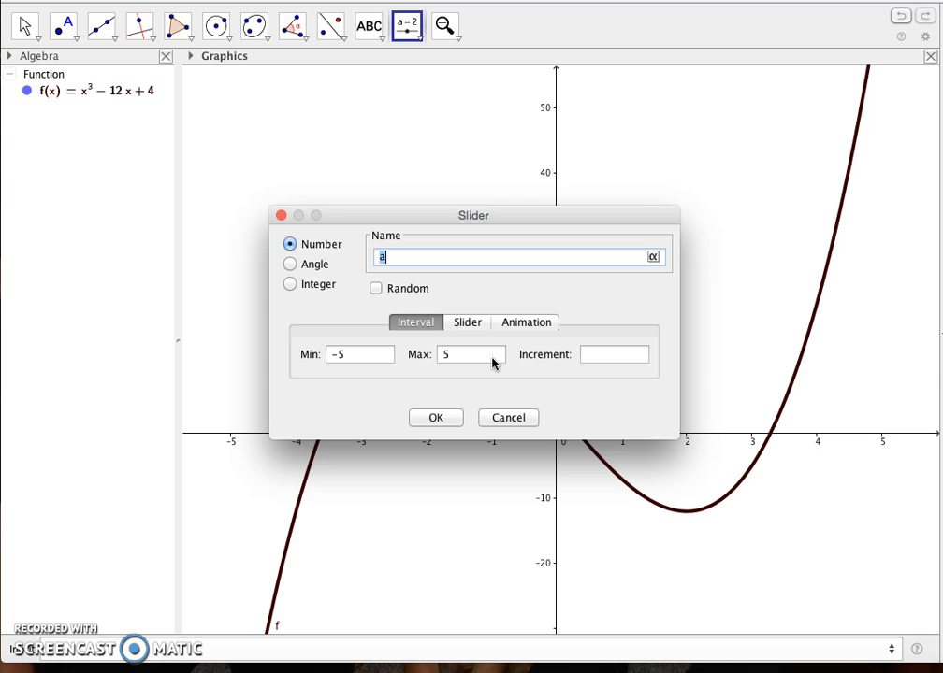
{"action": "left_click", "coordinate": [435, 418]}
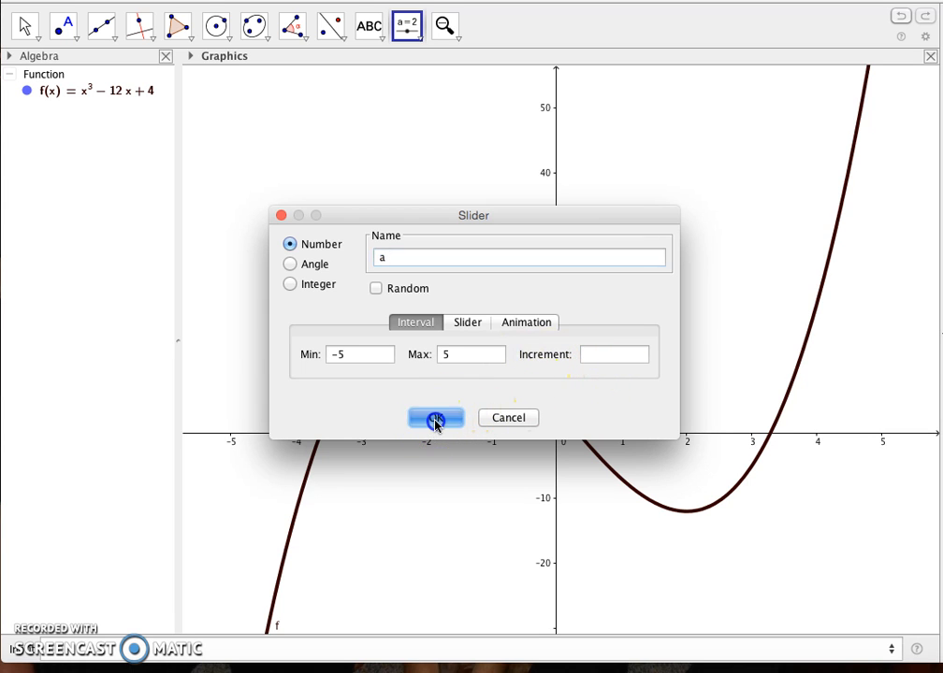
{"action": "left_click_drag", "start_coordinate": [778, 129], "coordinate": [685, 163]}
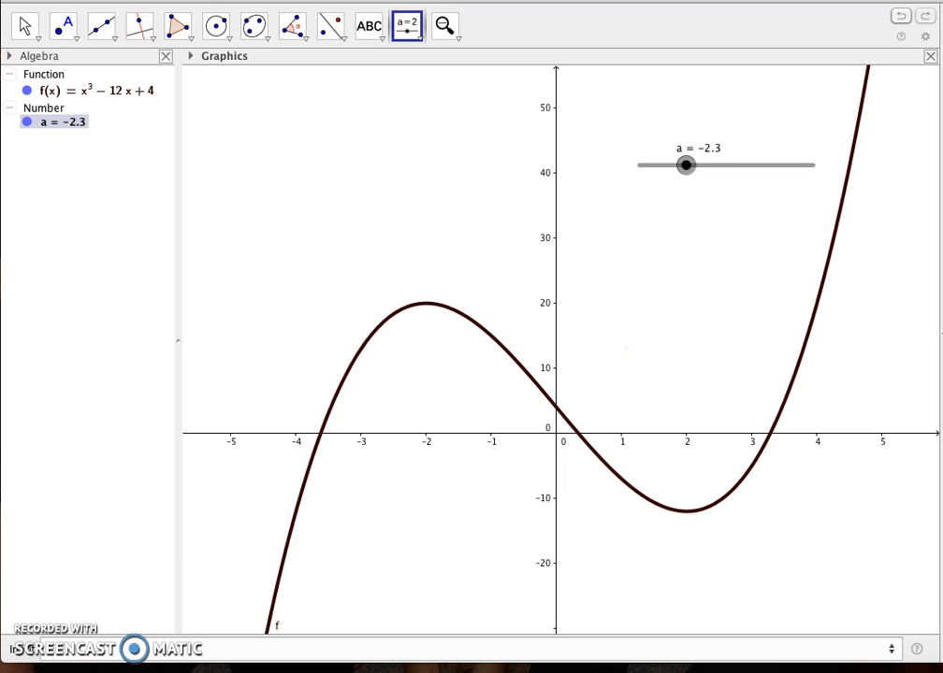
Graph the vertical line x = a and move the slider to −2.5.
{"action": "left_click", "coordinate": [37, 654]}
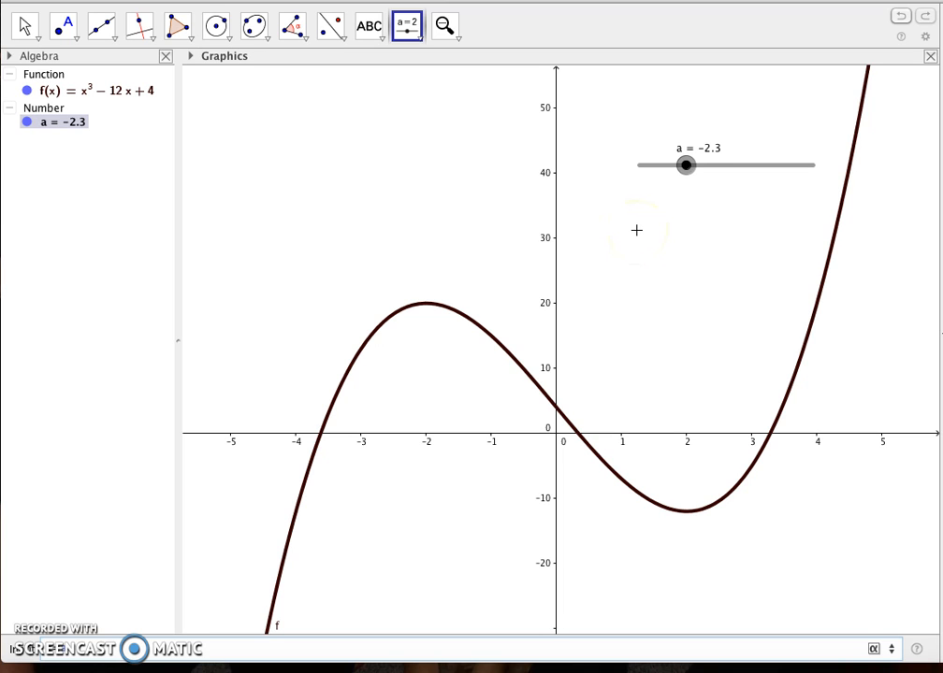
{"action": "key", "text": "Return"}
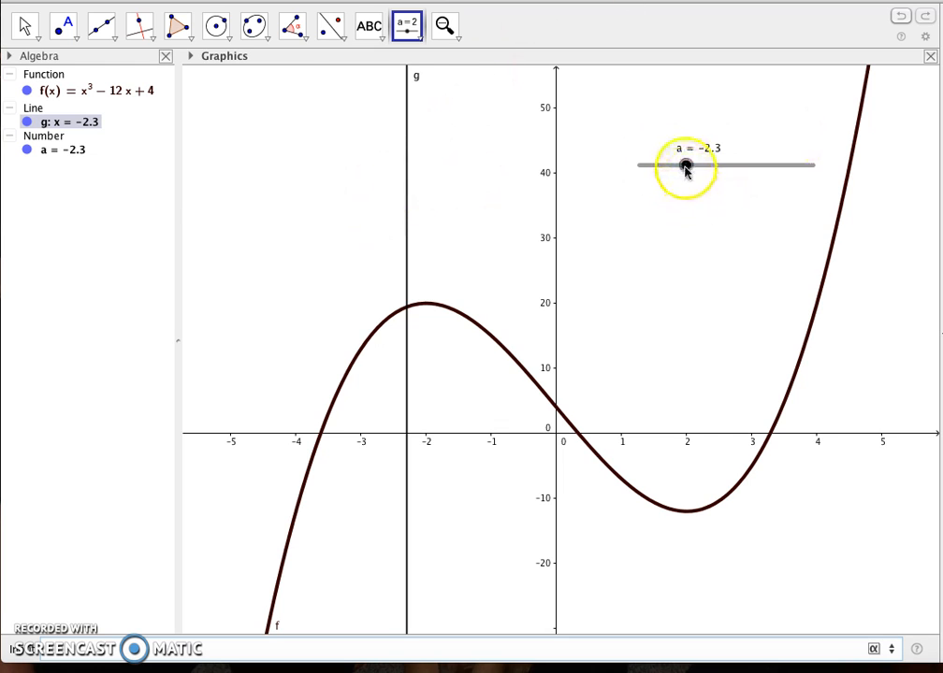
{"action": "mouse_move", "coordinate": [685, 167]}
{"action": "left_mouse_down"}
{"action": "mouse_move", "coordinate": [652, 171]}
{"action": "mouse_move", "coordinate": [809, 170]}
{"action": "mouse_move", "coordinate": [682, 169]}
{"action": "left_mouse_up"}
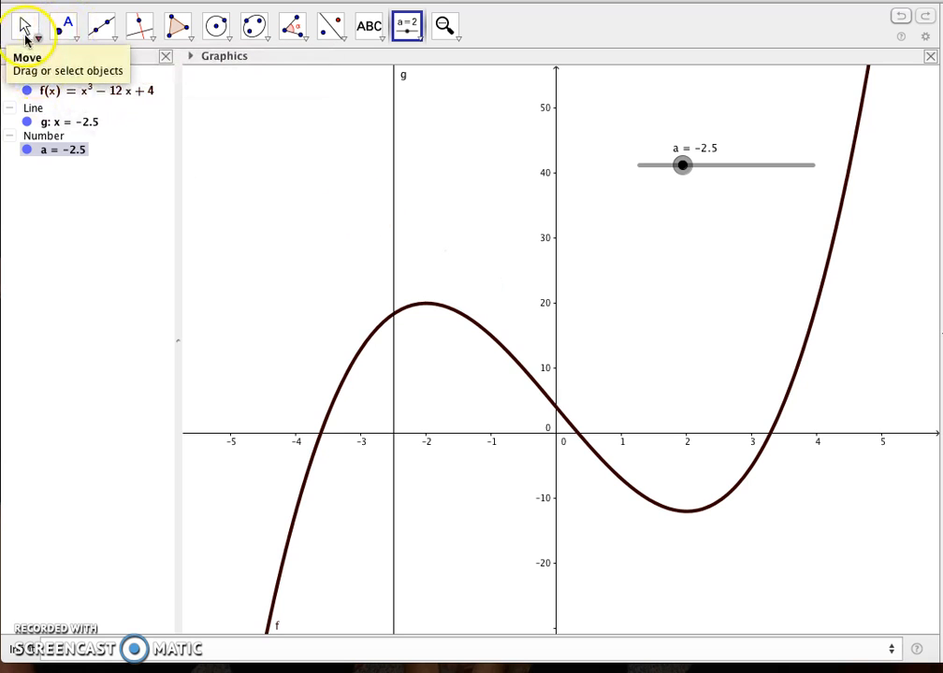
{"action": "left_click", "coordinate": [28, 33]}
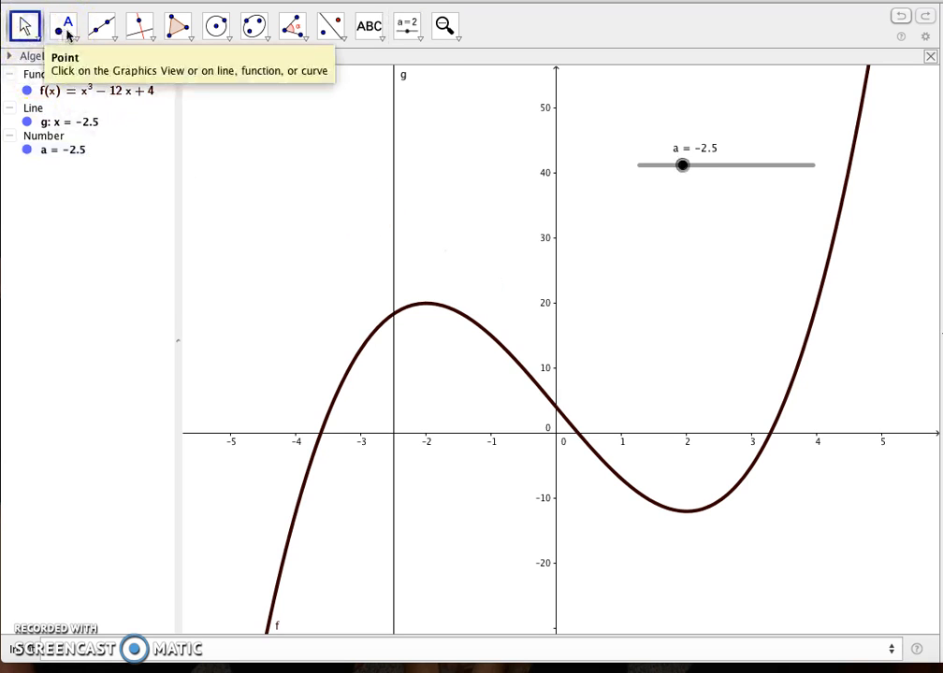
Place a point at the intersection of the cubic and the vertical line, and move slider a to −2.75.
{"action": "left_click", "coordinate": [63, 30]}
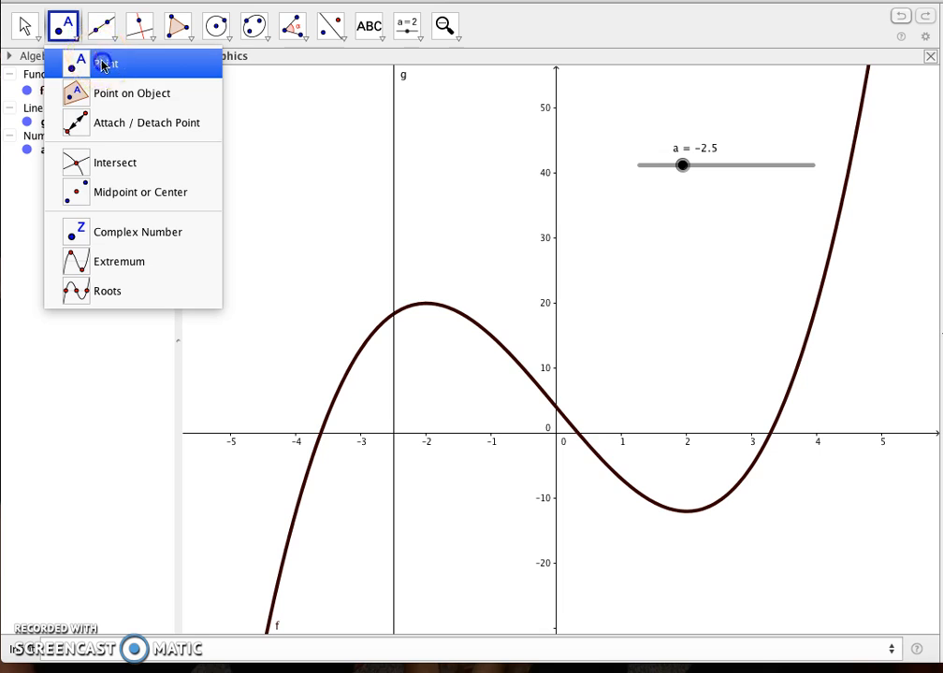
{"action": "left_click", "coordinate": [99, 63]}
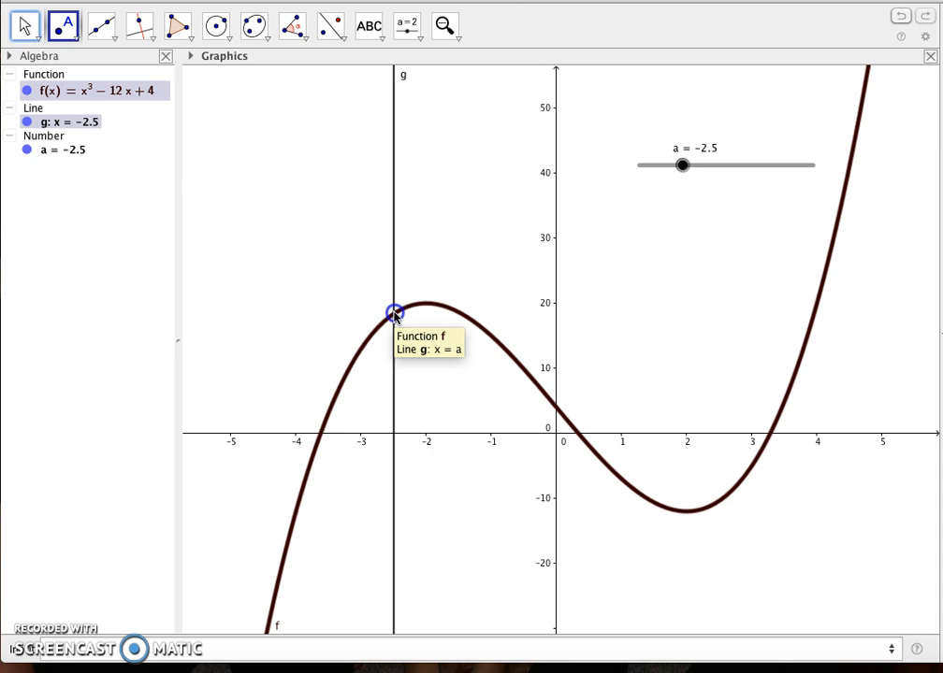
{"action": "left_click", "coordinate": [394, 315]}
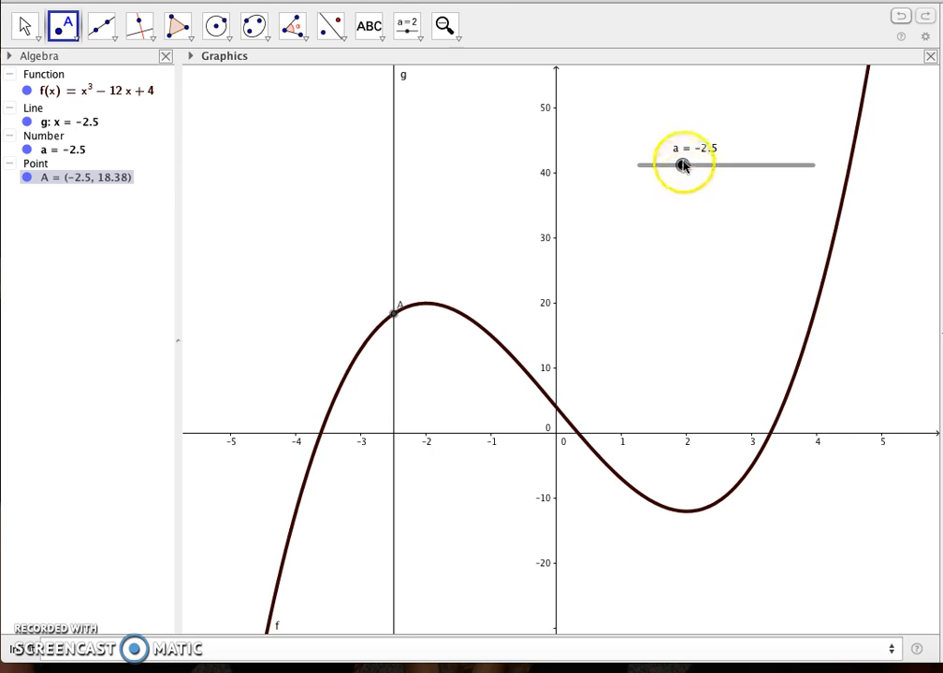
{"action": "key", "text": "Escape"}
{"action": "left_click_drag", "start_coordinate": [684, 166], "coordinate": [669, 139]}
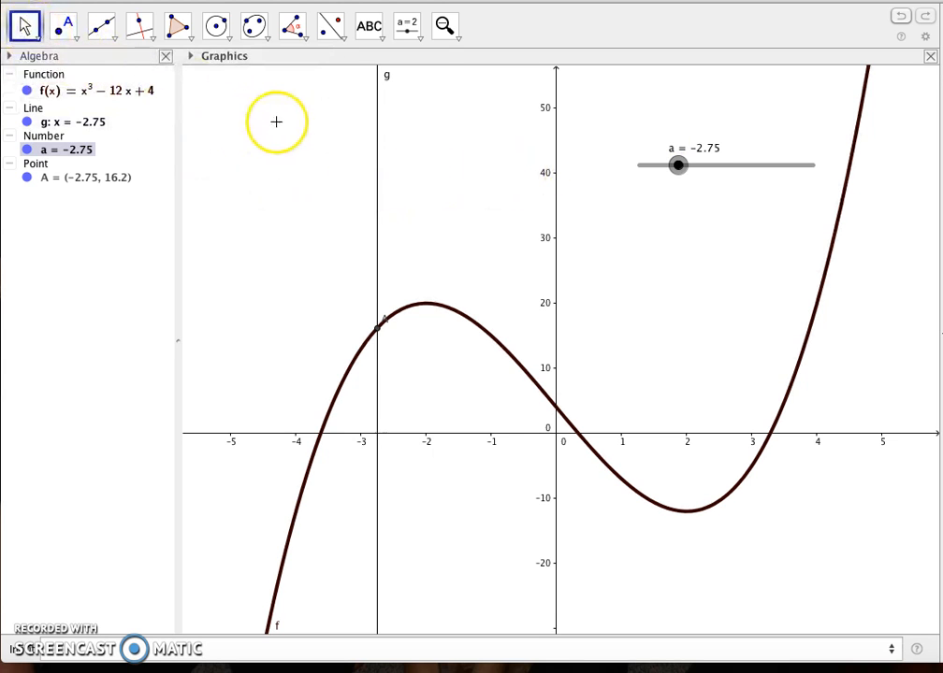
Hide the vertical line x = a and move slider a to −2.8.
{"action": "left_click", "coordinate": [378, 139]}
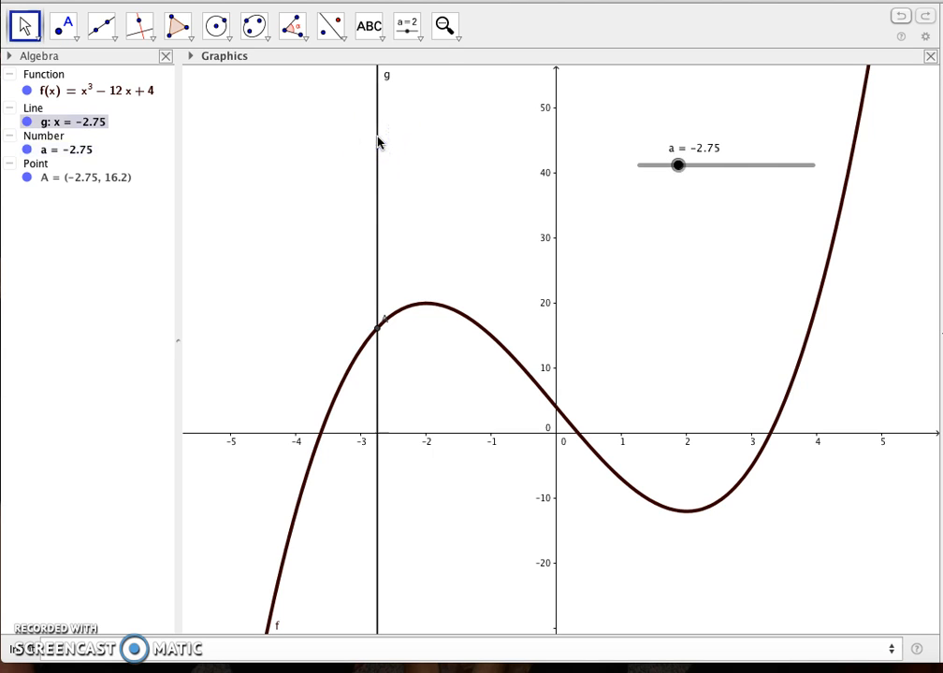
{"action": "right_click", "coordinate": [377, 138]}
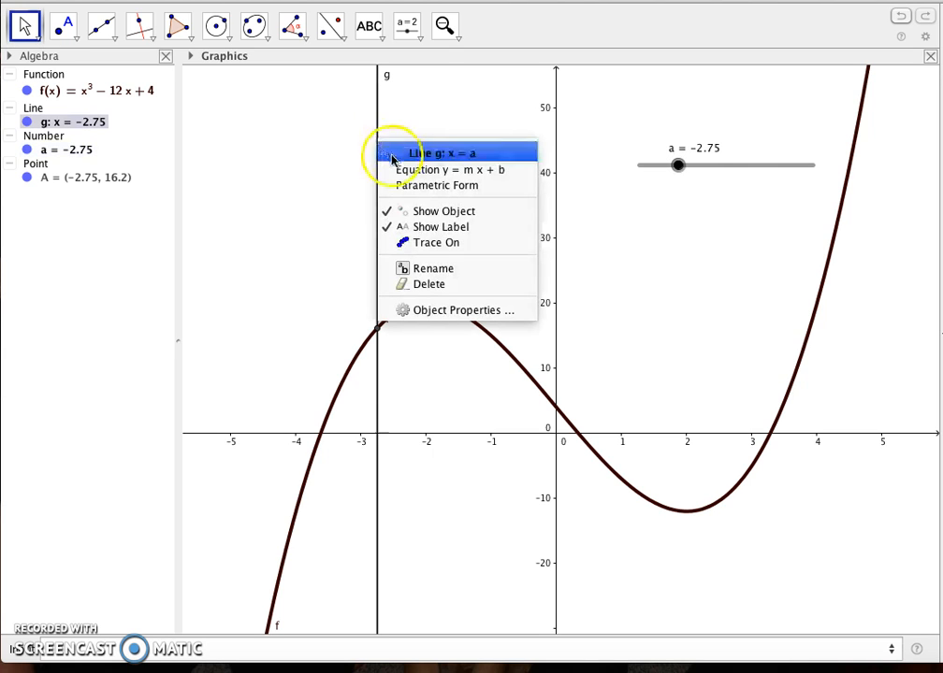
{"action": "left_click", "coordinate": [409, 214]}
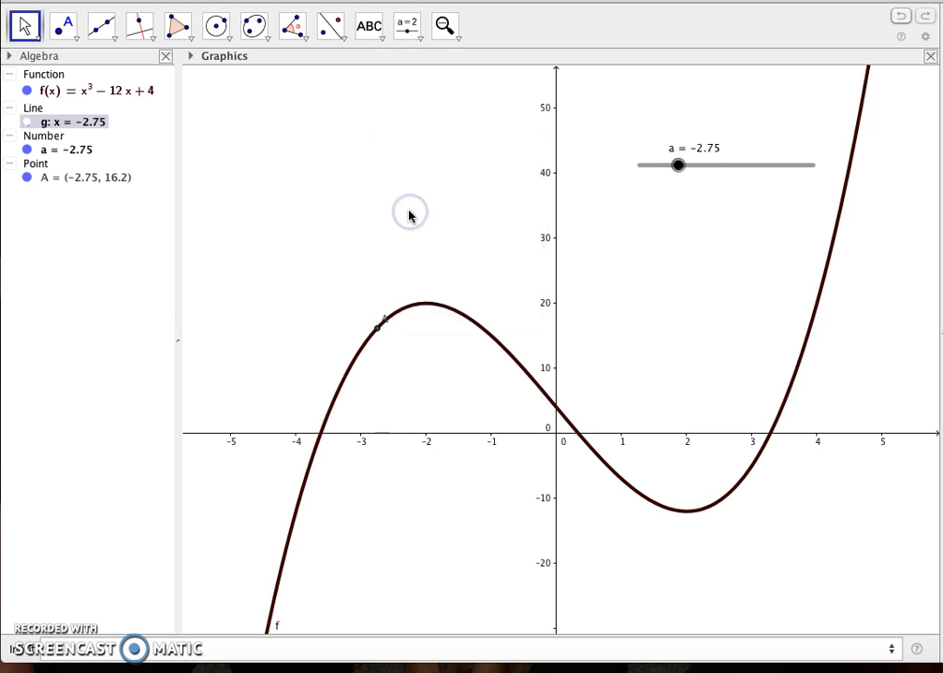
{"action": "left_click", "coordinate": [678, 165]}
{"action": "mouse_move", "coordinate": [678, 165]}
{"action": "left_mouse_down"}
{"action": "mouse_move", "coordinate": [753, 165]}
{"action": "mouse_move", "coordinate": [806, 140]}
{"action": "mouse_move", "coordinate": [677, 151]}
{"action": "left_mouse_up"}
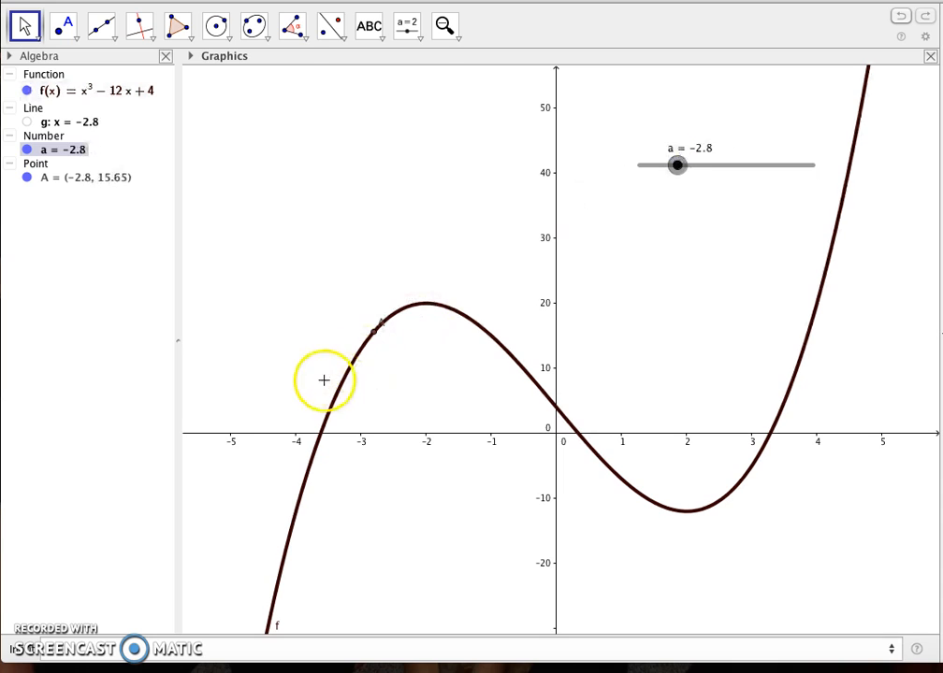
Change the colour of intersection point A to pink (255, 51, 204) and close its properties.
{"action": "right_click", "coordinate": [374, 332]}
{"action": "right_click", "coordinate": [374, 332]}
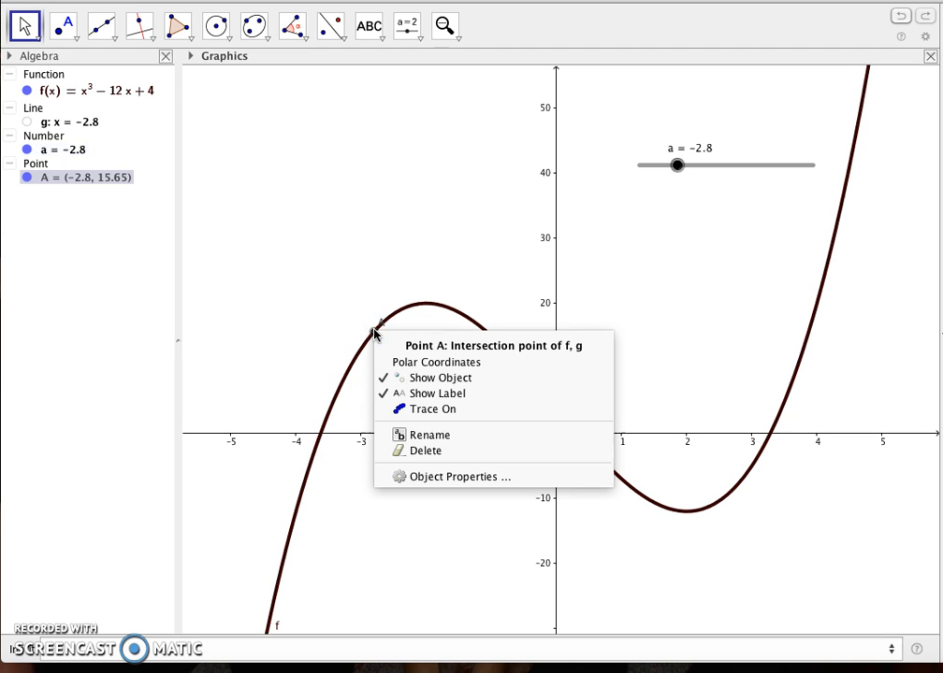
{"action": "left_click", "coordinate": [437, 477]}
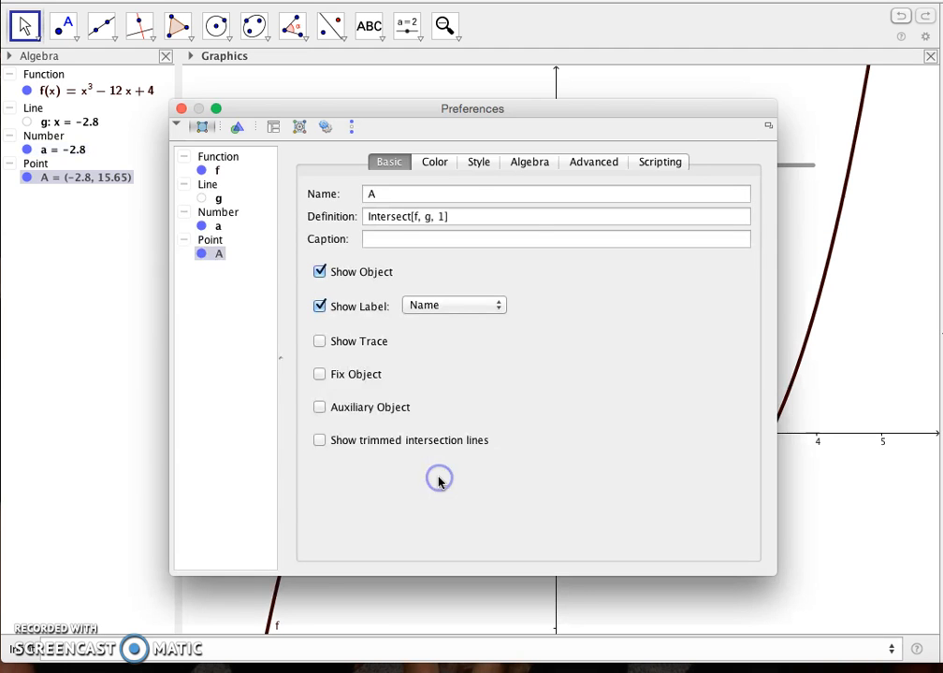
{"action": "left_click", "coordinate": [444, 165]}
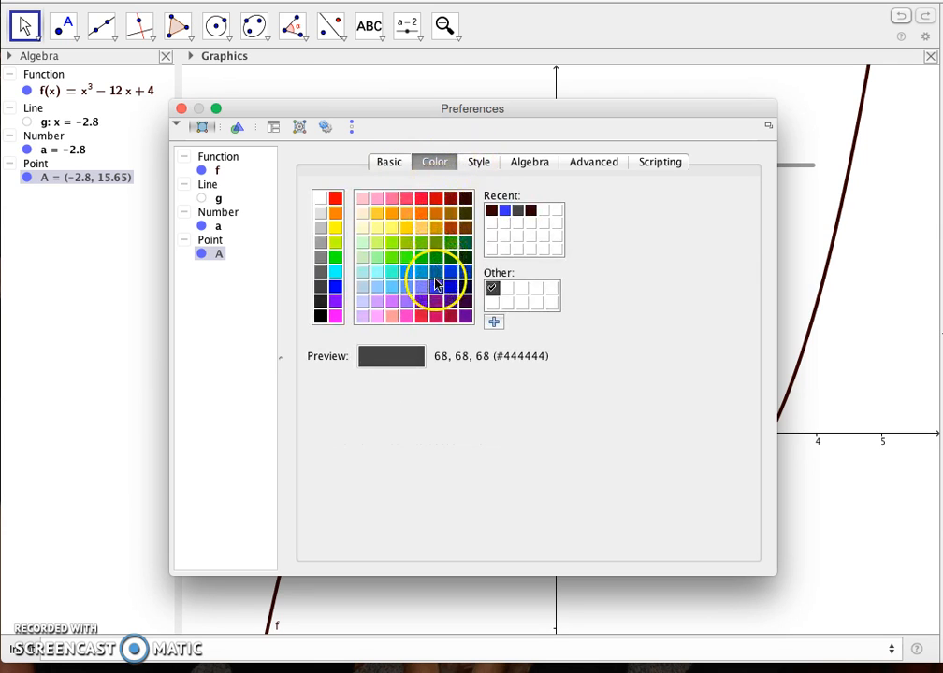
{"action": "left_click", "coordinate": [407, 317]}
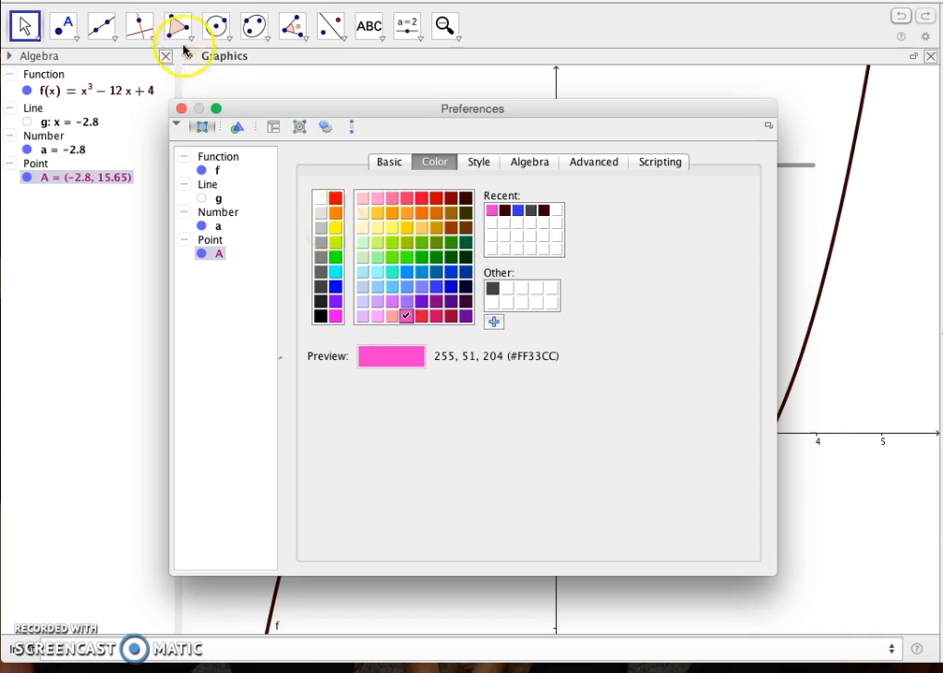
{"action": "left_click", "coordinate": [181, 108]}
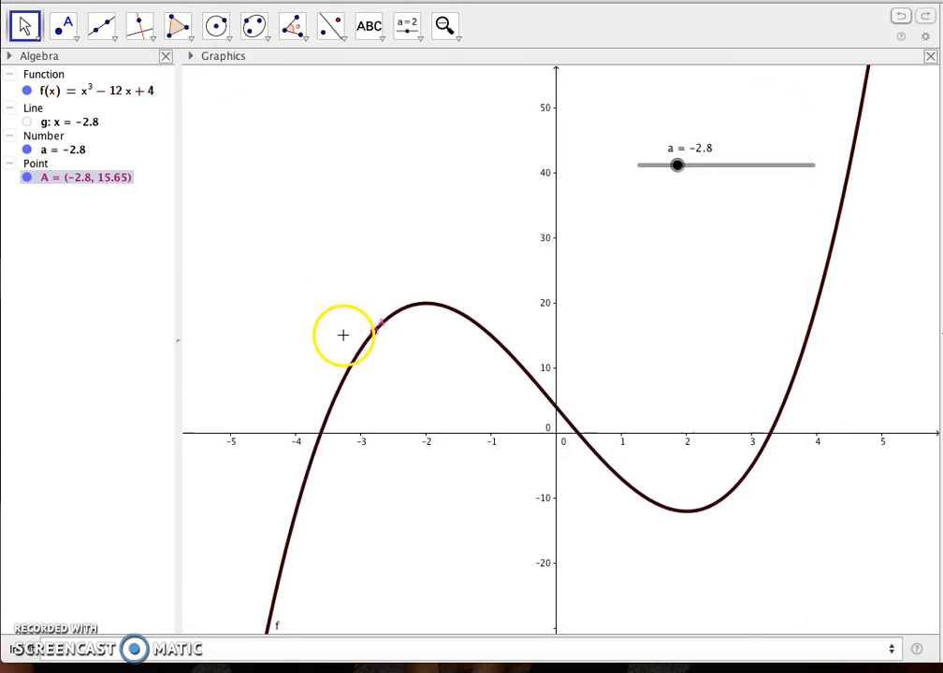
Move slider a to −3.45 and construct the tangent to the cubic at point A.
{"action": "left_click_drag", "start_coordinate": [675, 164], "coordinate": [665, 142]}
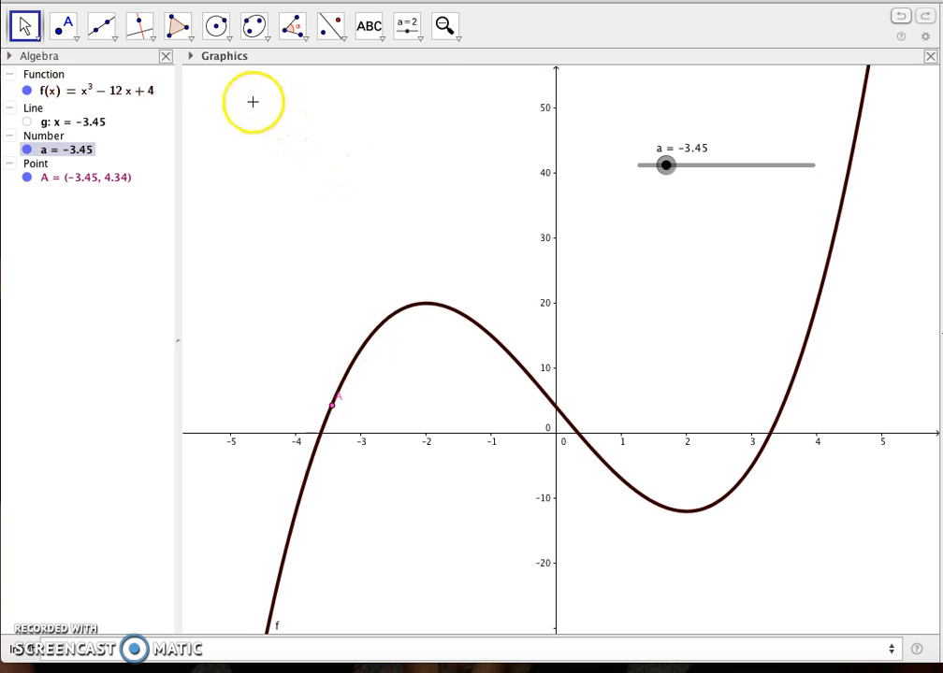
{"action": "left_click", "coordinate": [153, 39]}
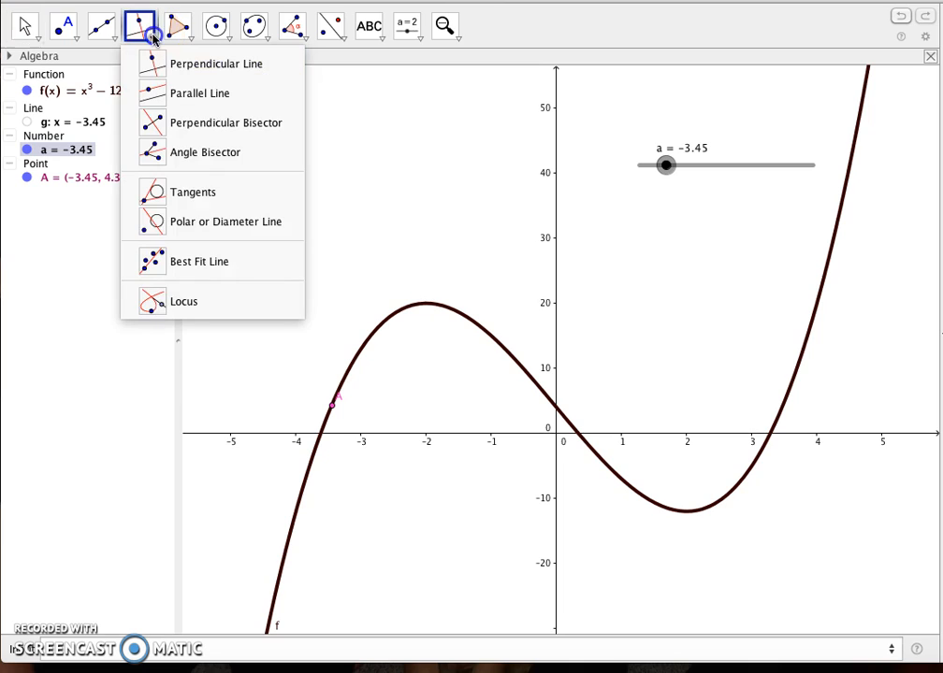
{"action": "left_click", "coordinate": [162, 93]}
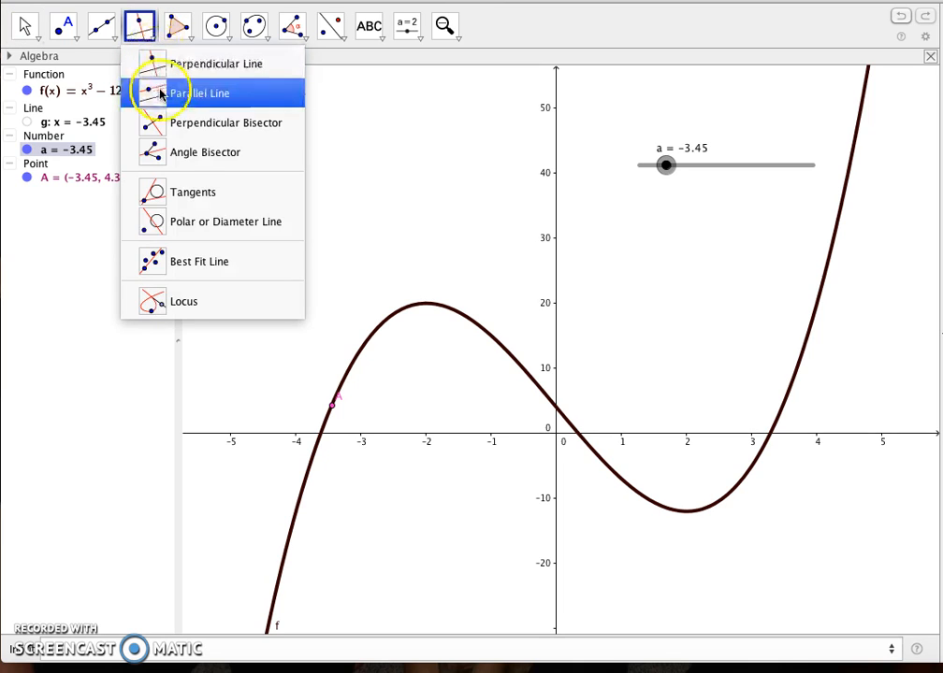
{"action": "left_click", "coordinate": [178, 194]}
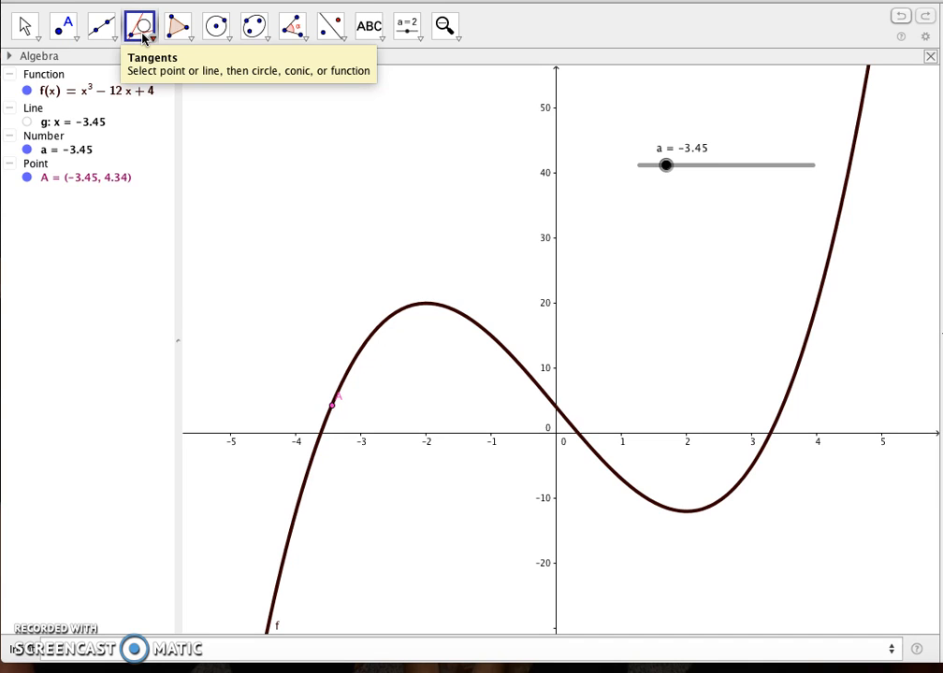
{"action": "left_click", "coordinate": [332, 404]}
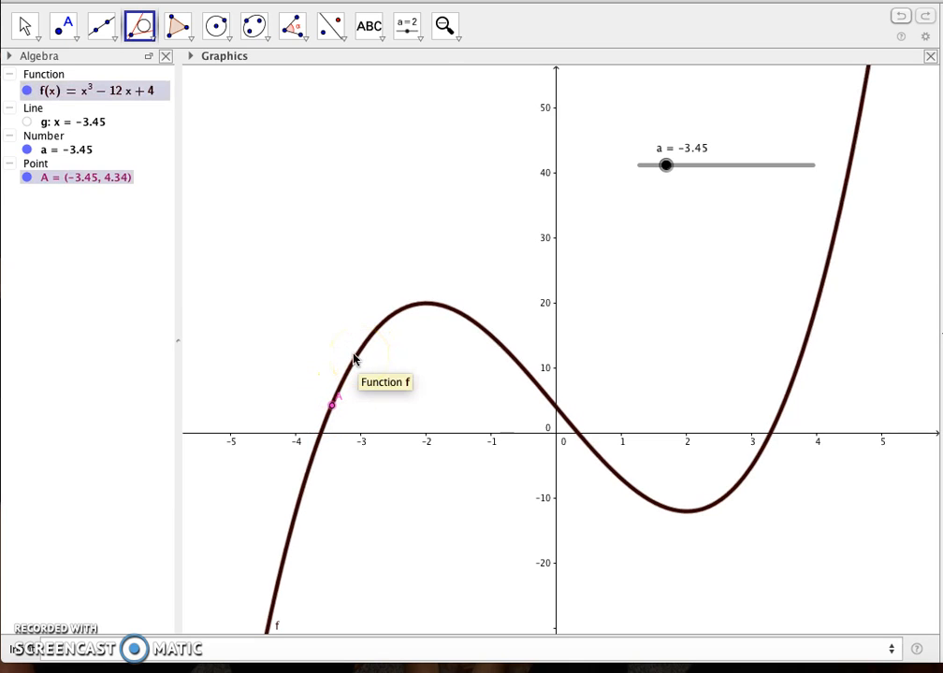
{"action": "left_click", "coordinate": [354, 358]}
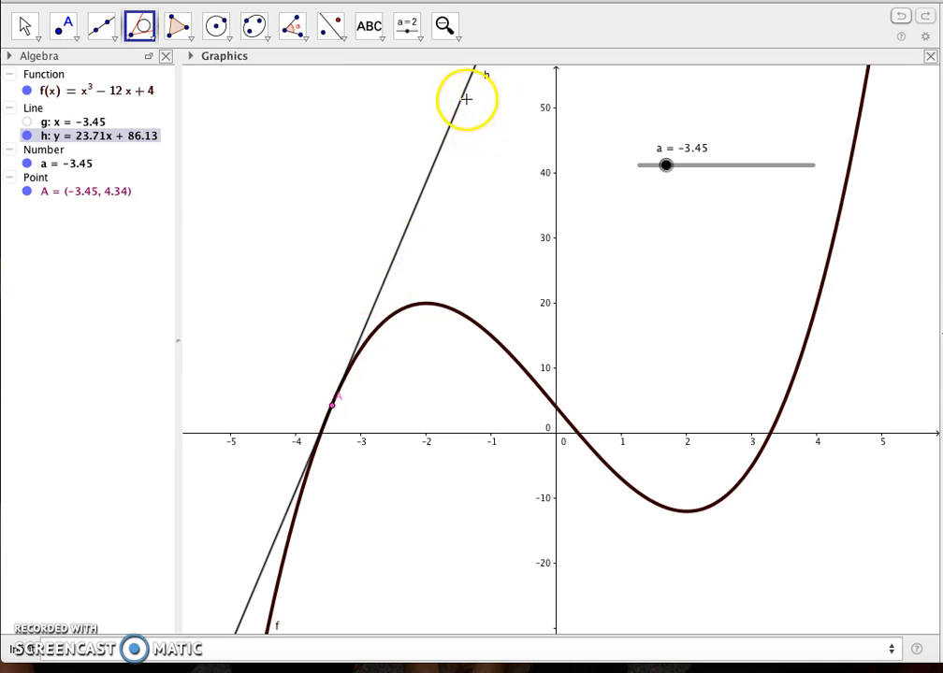
Move slider a to −2 to examine the tangent at the cubic's local maximum.
{"action": "key", "text": "Escape"}
{"action": "left_click_drag", "start_coordinate": [665, 165], "coordinate": [691, 132]}
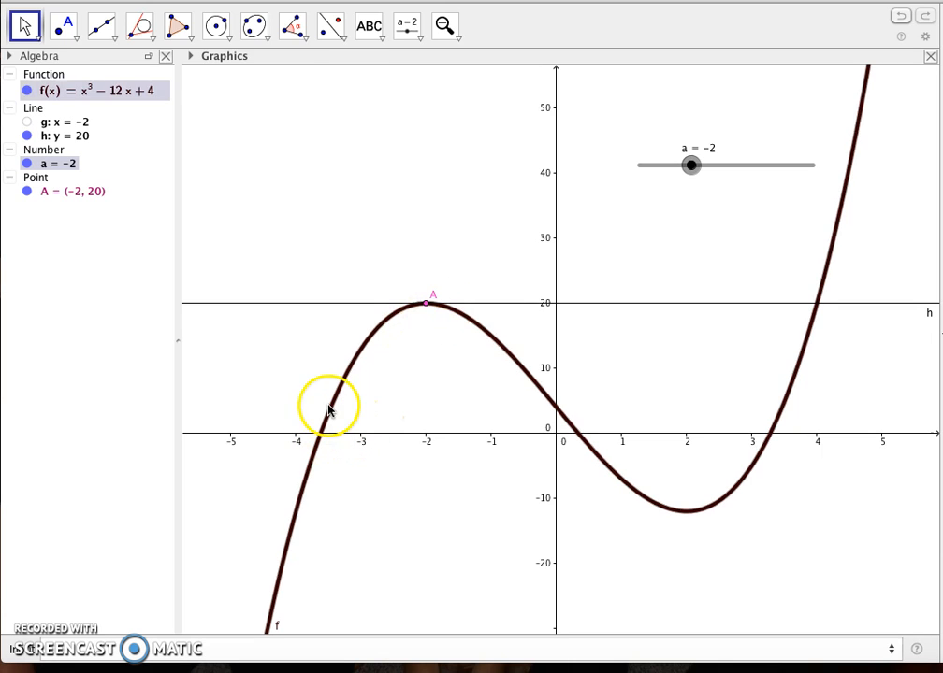
{"action": "left_click", "coordinate": [427, 302]}
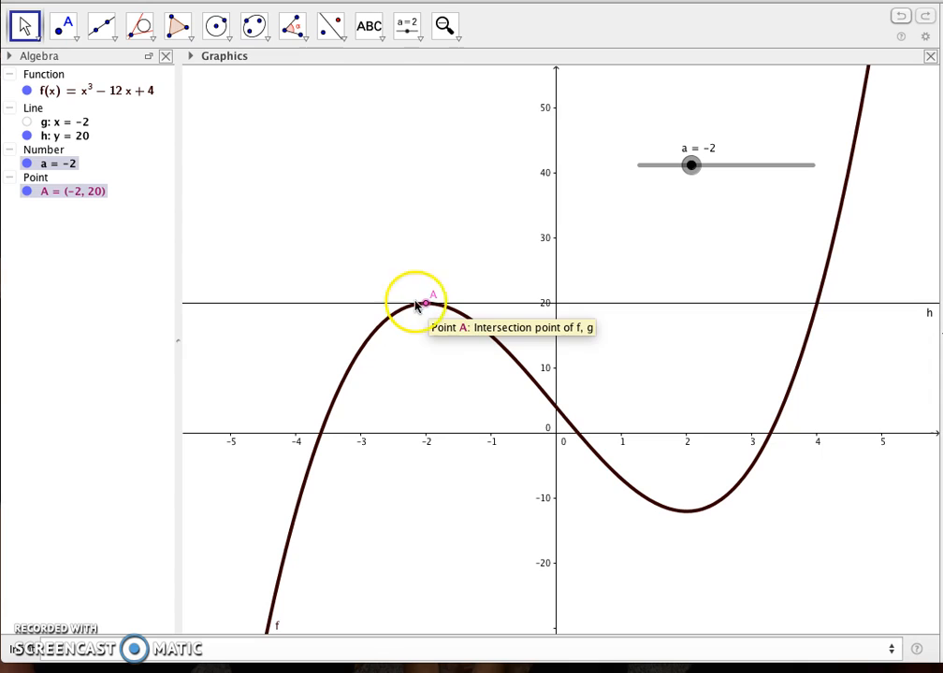
Change the tangent line's colour to red in its object properties.
{"action": "right_click", "coordinate": [326, 304]}
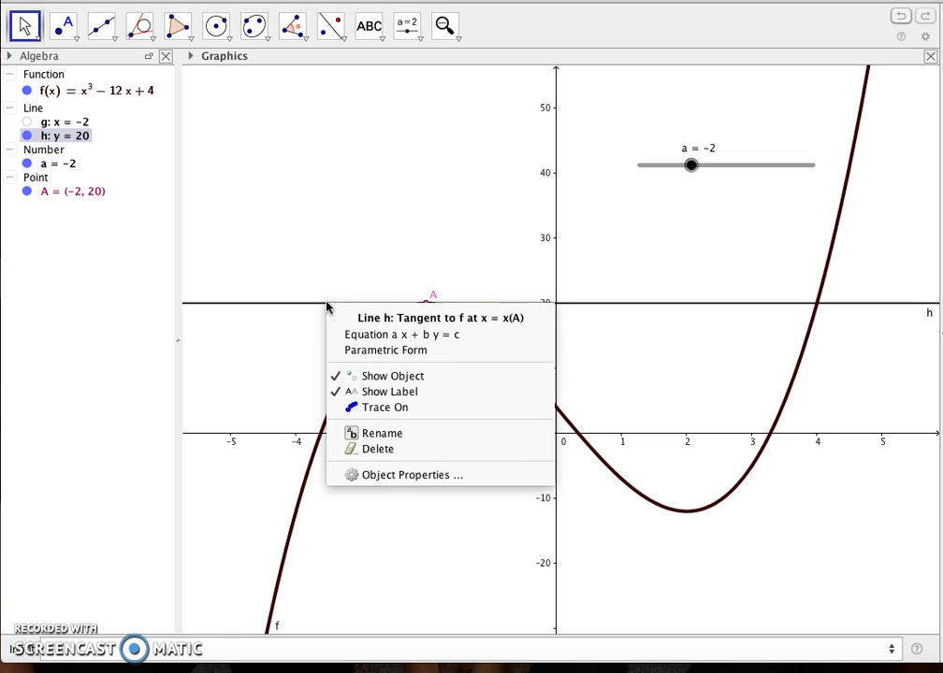
{"action": "left_click", "coordinate": [381, 478]}
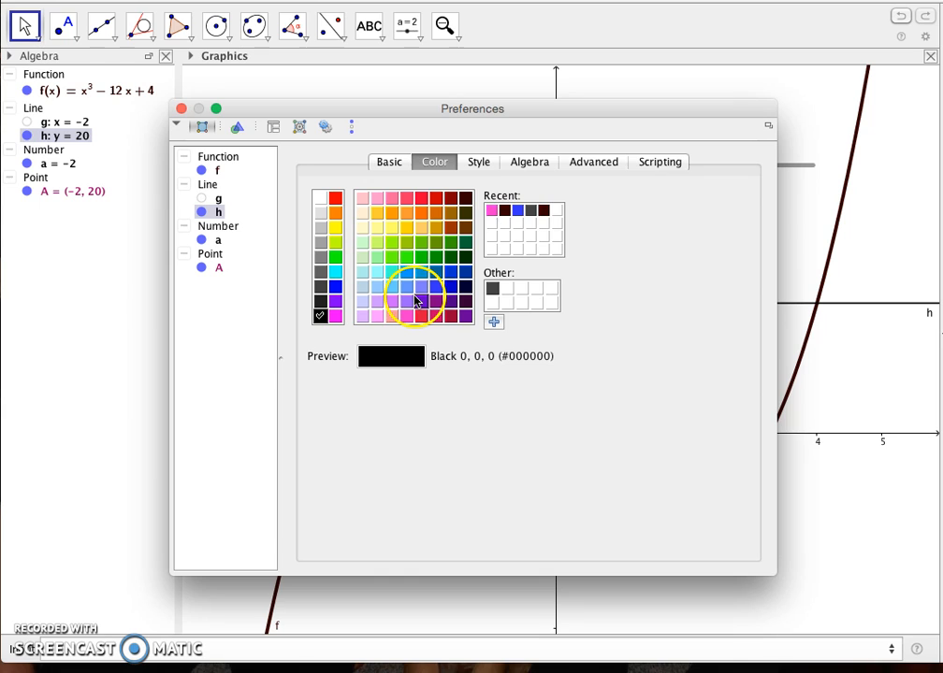
{"action": "left_click", "coordinate": [419, 300]}
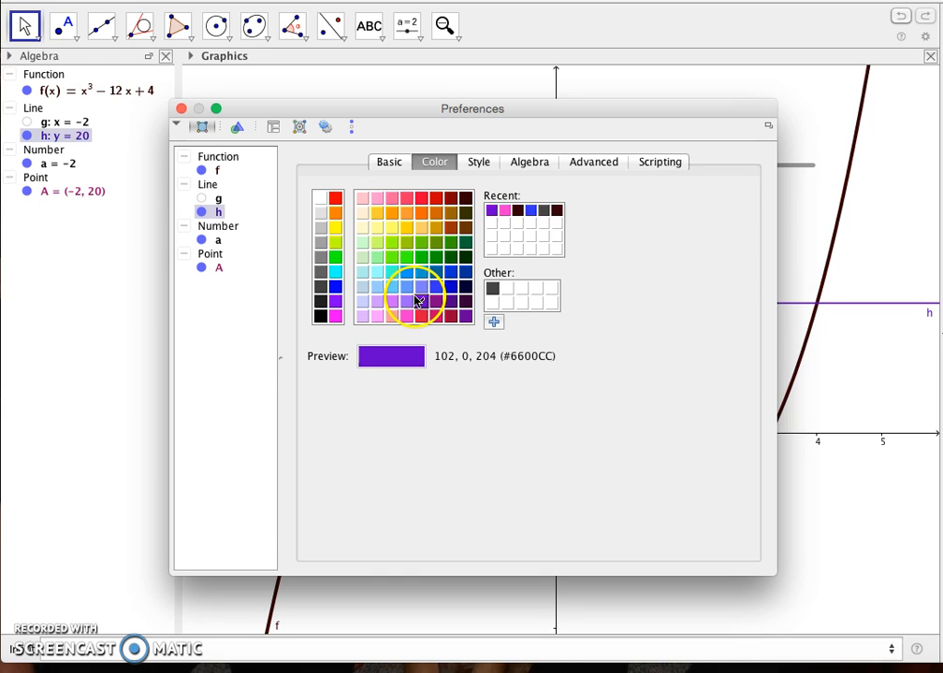
{"action": "left_click", "coordinate": [422, 199]}
Set the tangent's line thickness to 8 with a short-dashed line style and close its properties.
{"action": "left_click", "coordinate": [478, 161]}
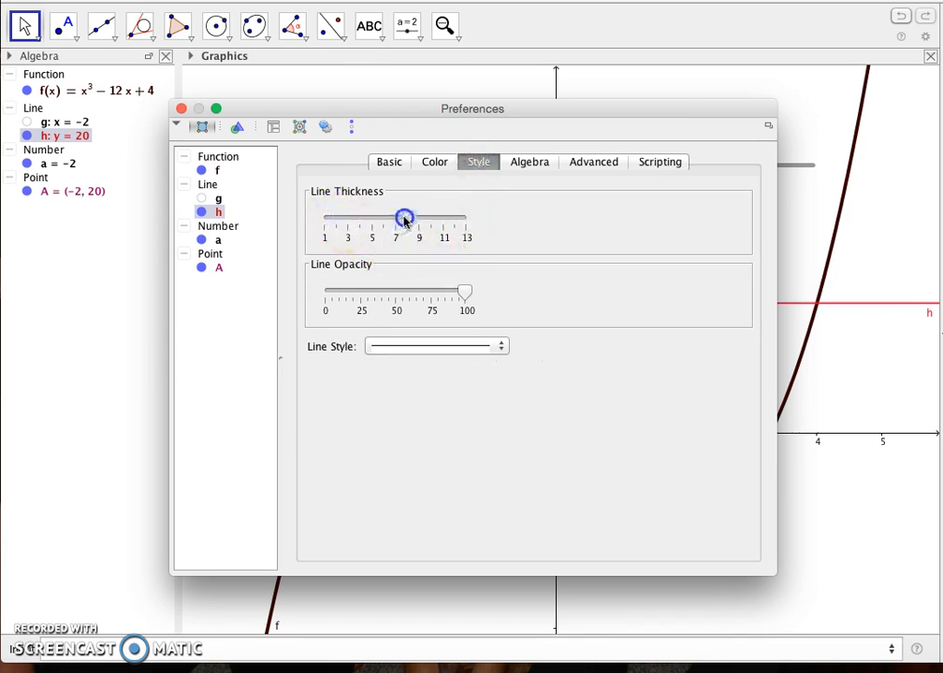
{"action": "left_click_drag", "start_coordinate": [413, 218], "coordinate": [407, 218]}
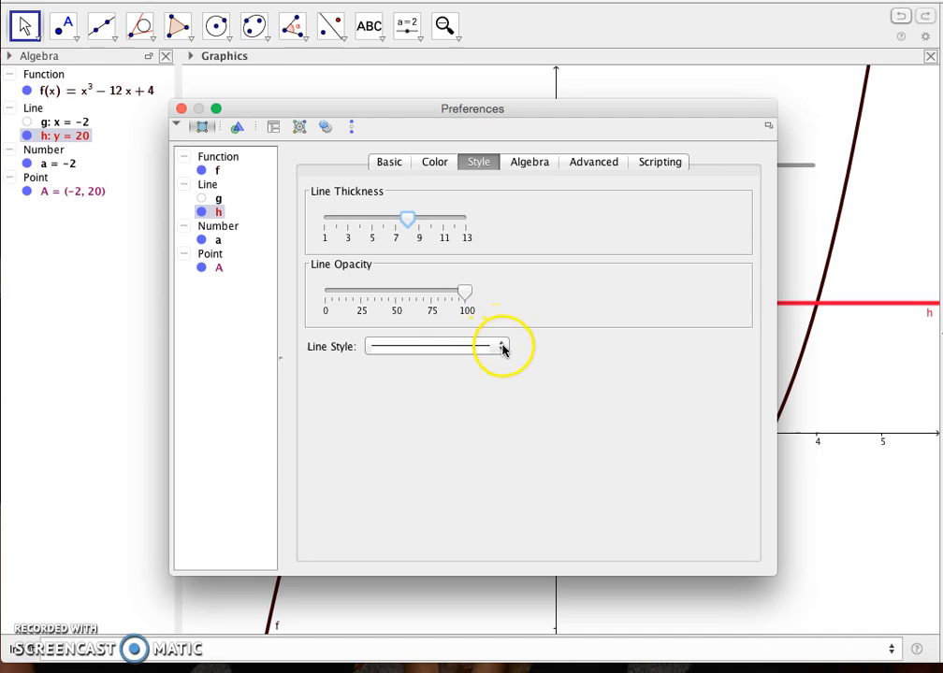
{"action": "left_click", "coordinate": [502, 348]}
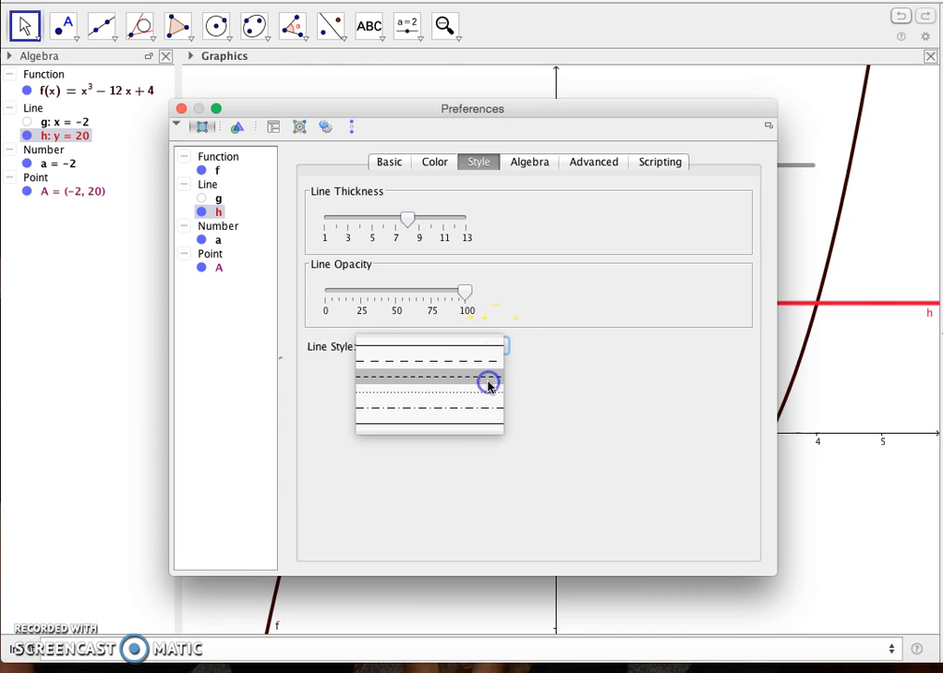
{"action": "left_click", "coordinate": [487, 382]}
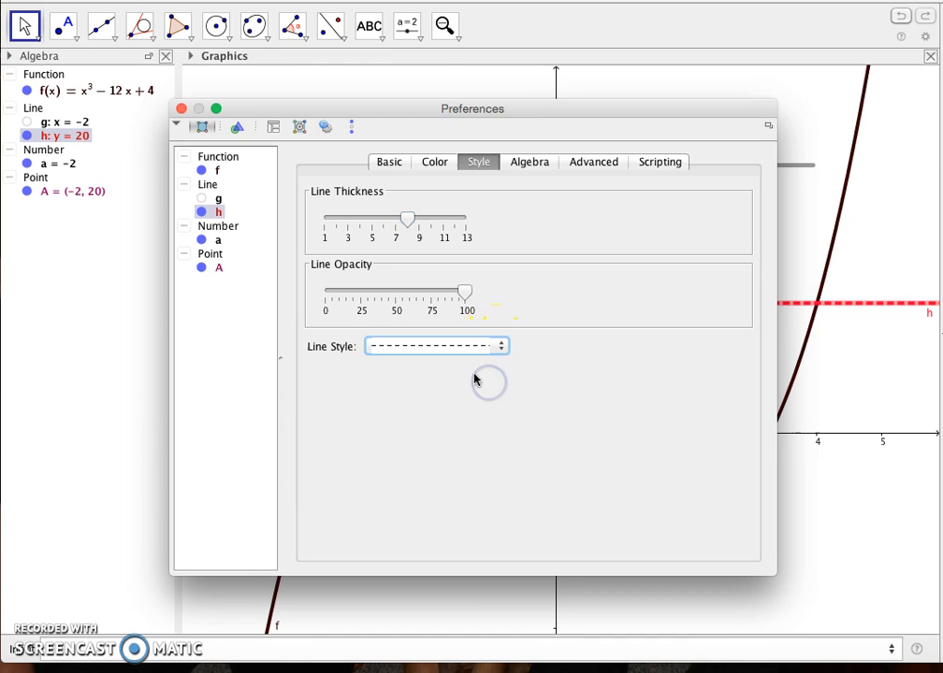
{"action": "left_click", "coordinate": [185, 109]}
Move slider a to −4.3 and add a slope triangle to the tangent line.
{"action": "left_click_drag", "start_coordinate": [690, 165], "coordinate": [651, 116]}
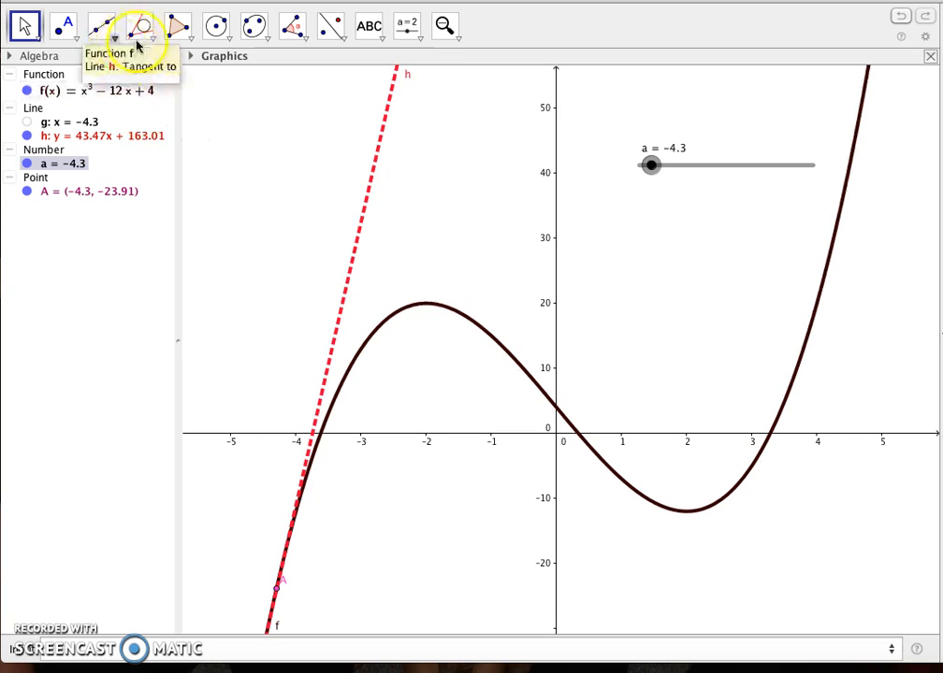
{"action": "left_click", "coordinate": [305, 38]}
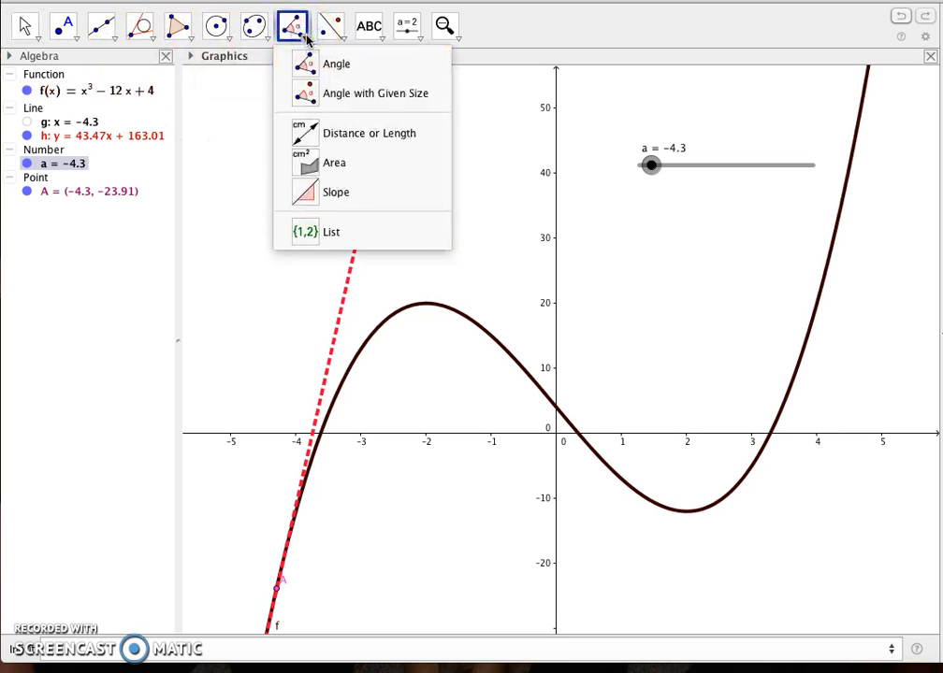
{"action": "left_click", "coordinate": [329, 193]}
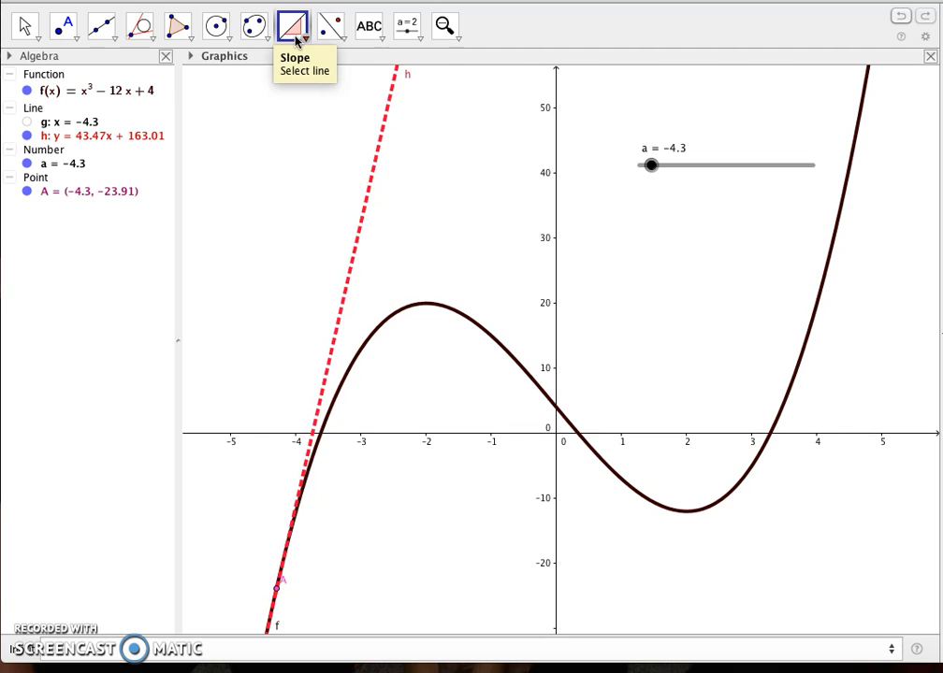
{"action": "left_click", "coordinate": [369, 190]}
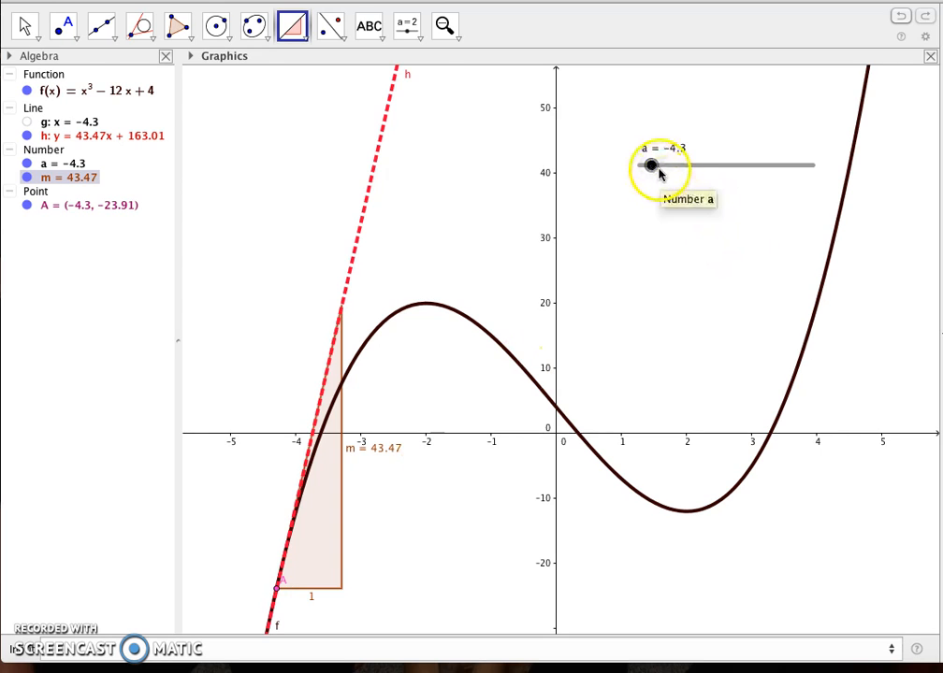
Move slider a to −2 and back to −3.1 to examine how the tangent's slope changes along the curve.
{"action": "left_click_drag", "start_coordinate": [651, 170], "coordinate": [692, 169]}
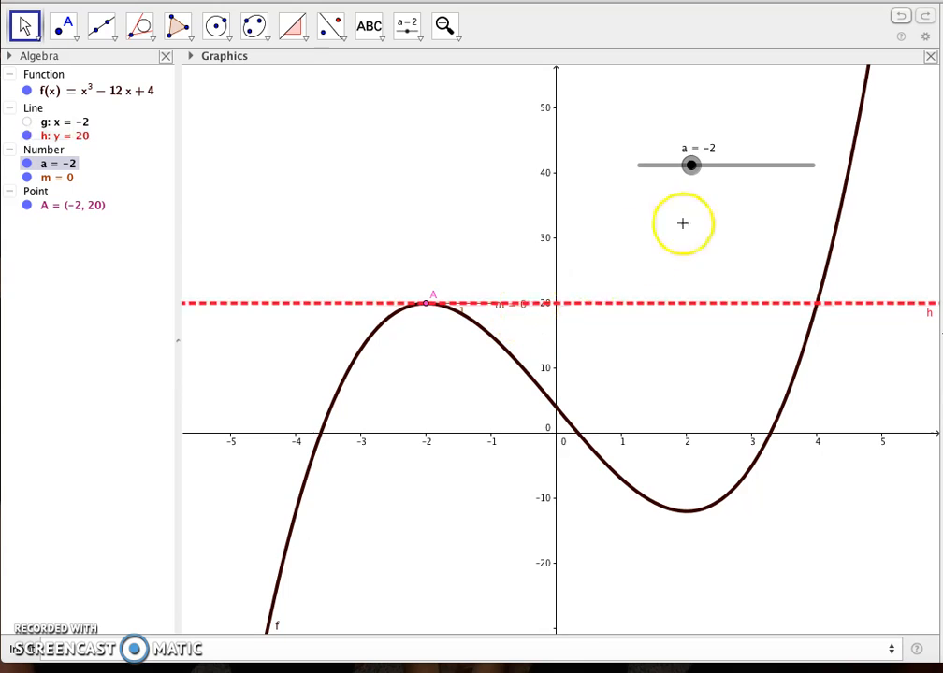
{"action": "left_click_drag", "start_coordinate": [691, 165], "coordinate": [672, 74]}
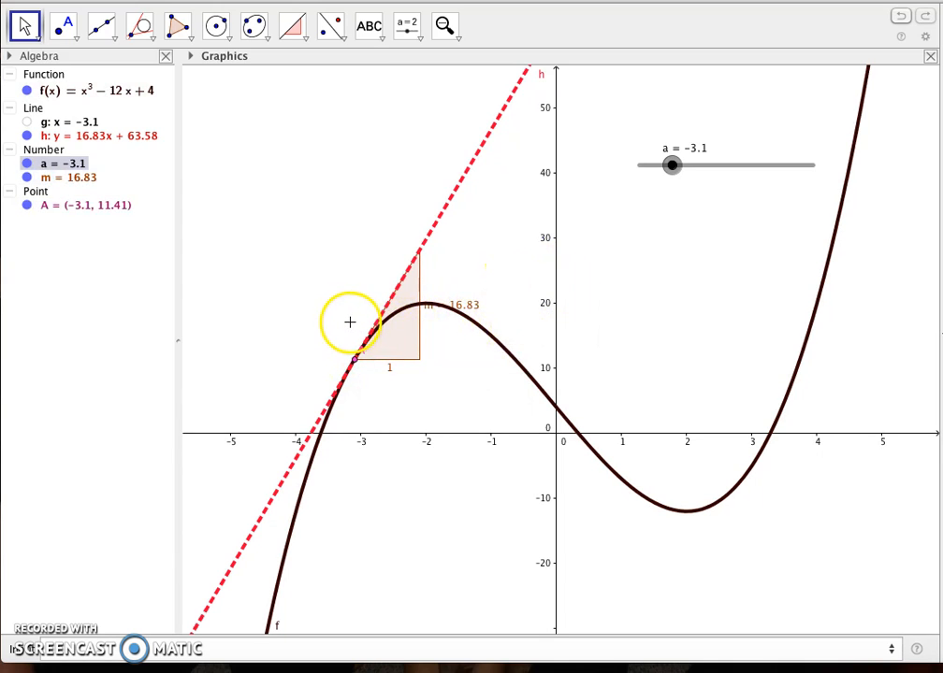
{"action": "left_click", "coordinate": [356, 360]}
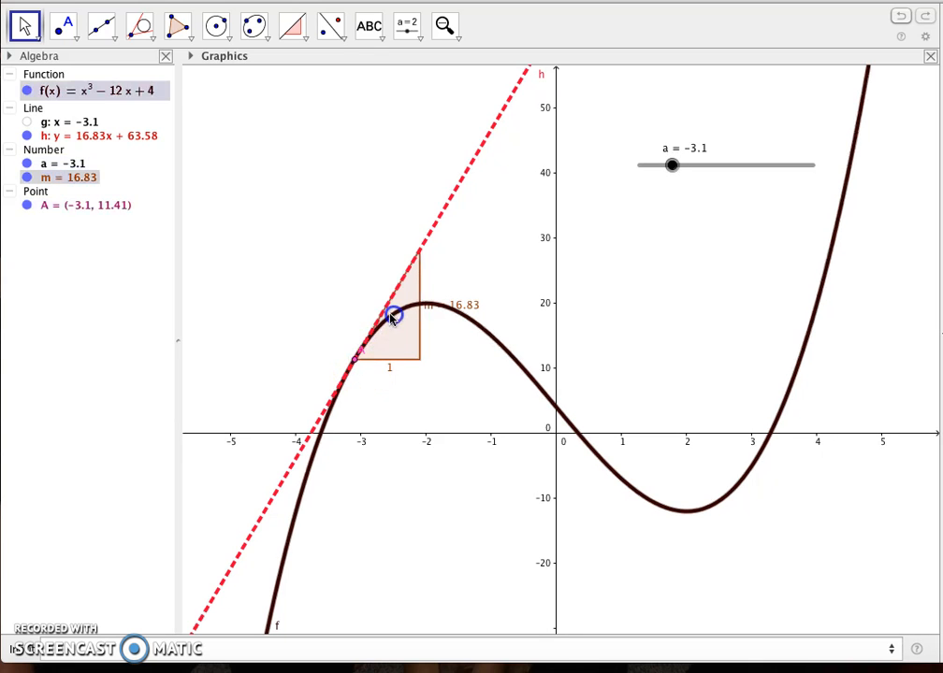
Move slider a to −2.1 and create point P with coordinates (a, m).
{"action": "left_click", "coordinate": [671, 166]}
{"action": "left_click_drag", "start_coordinate": [672, 166], "coordinate": [689, 168]}
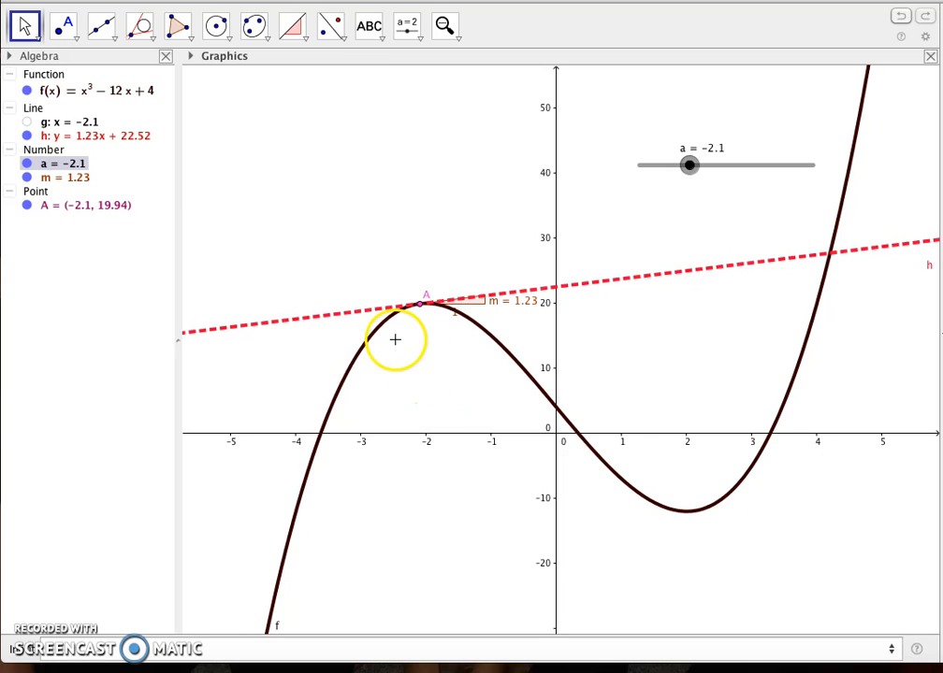
{"action": "left_click", "coordinate": [47, 650]}
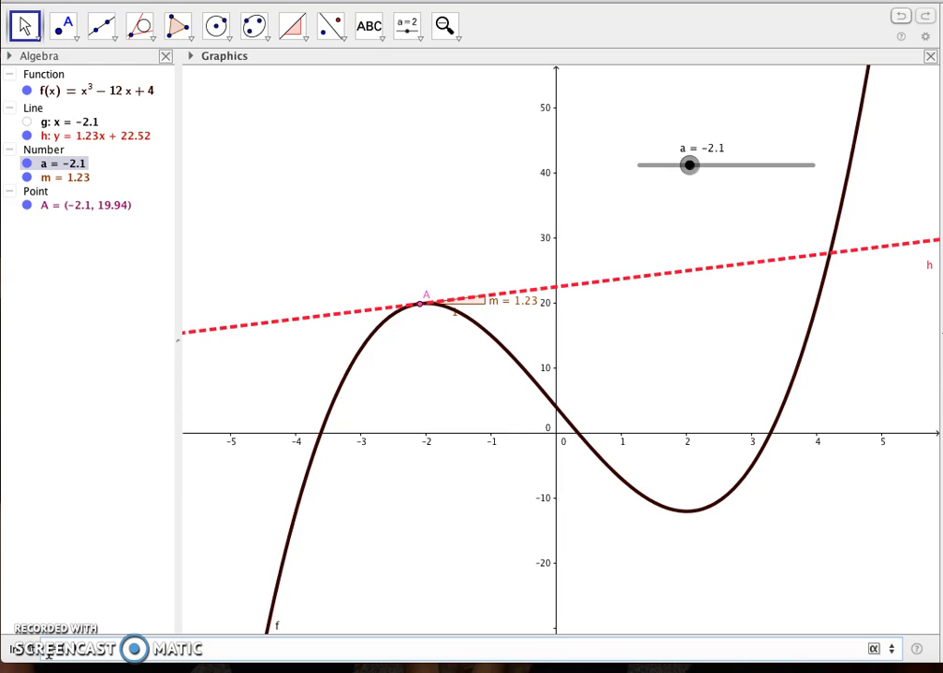
{"action": "key", "text": "Return"}
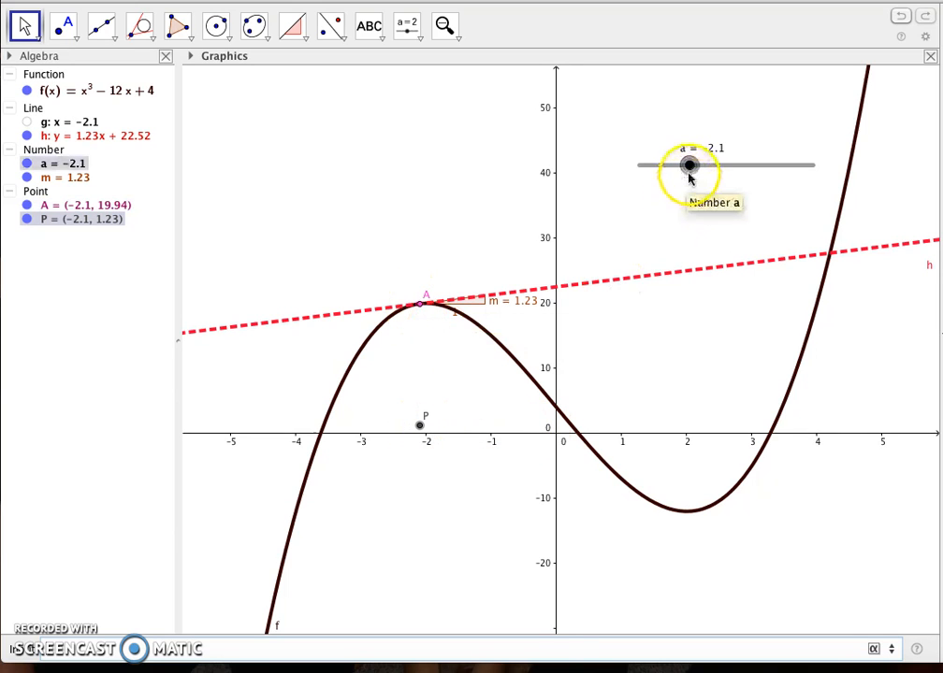
Move slider a to −3.95 and turn on the trace for point P.
{"action": "left_click_drag", "start_coordinate": [689, 175], "coordinate": [691, 177]}
{"action": "left_click_drag", "start_coordinate": [696, 177], "coordinate": [659, 78]}
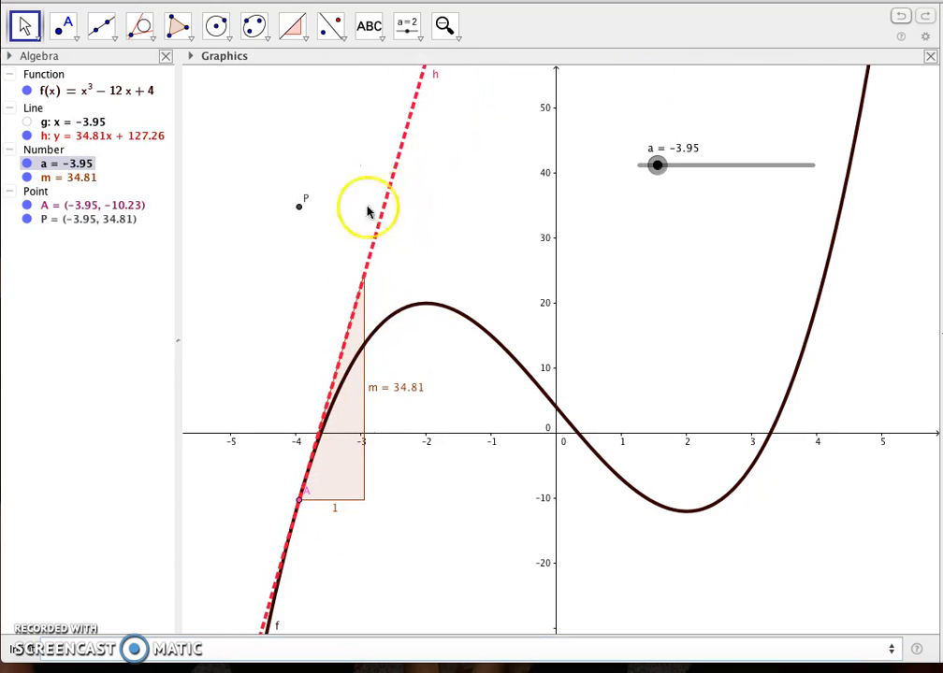
{"action": "right_click", "coordinate": [301, 206]}
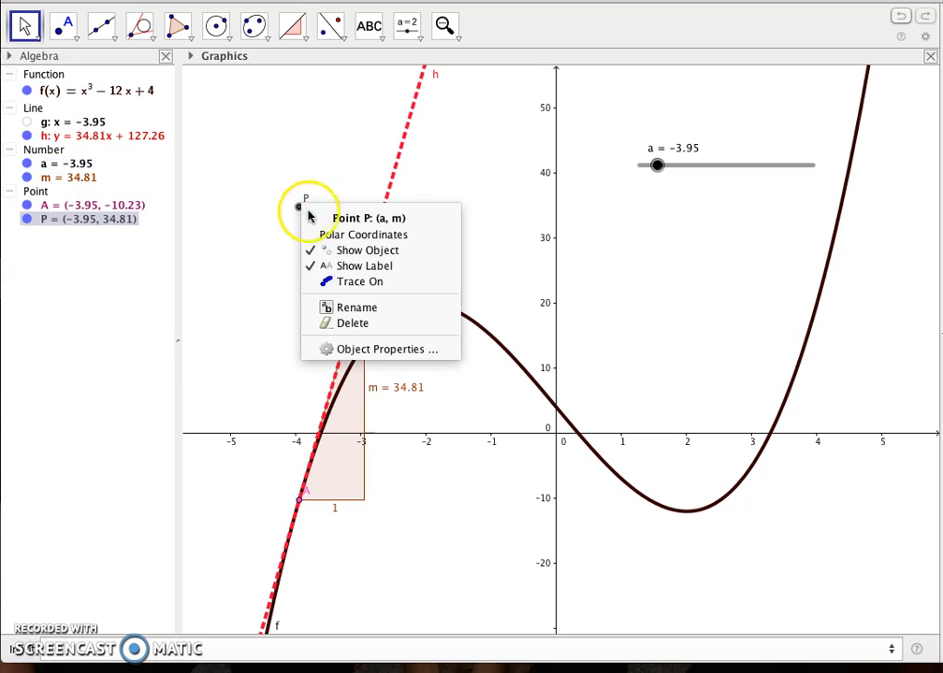
{"action": "left_click", "coordinate": [343, 282]}
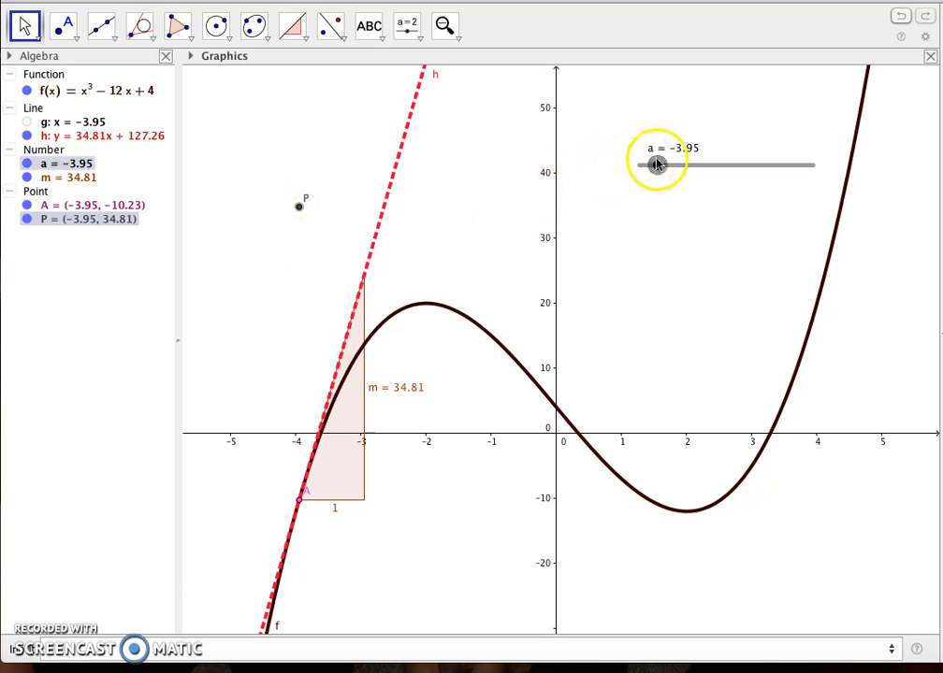
Sweep slider a up to 3.95 to trace the path of point P, and undo the move.
{"action": "mouse_move", "coordinate": [657, 164]}
{"action": "left_mouse_down"}
{"action": "mouse_move", "coordinate": [742, 162]}
{"action": "mouse_move", "coordinate": [801, 141]}
{"action": "mouse_move", "coordinate": [794, 143]}
{"action": "left_mouse_up"}
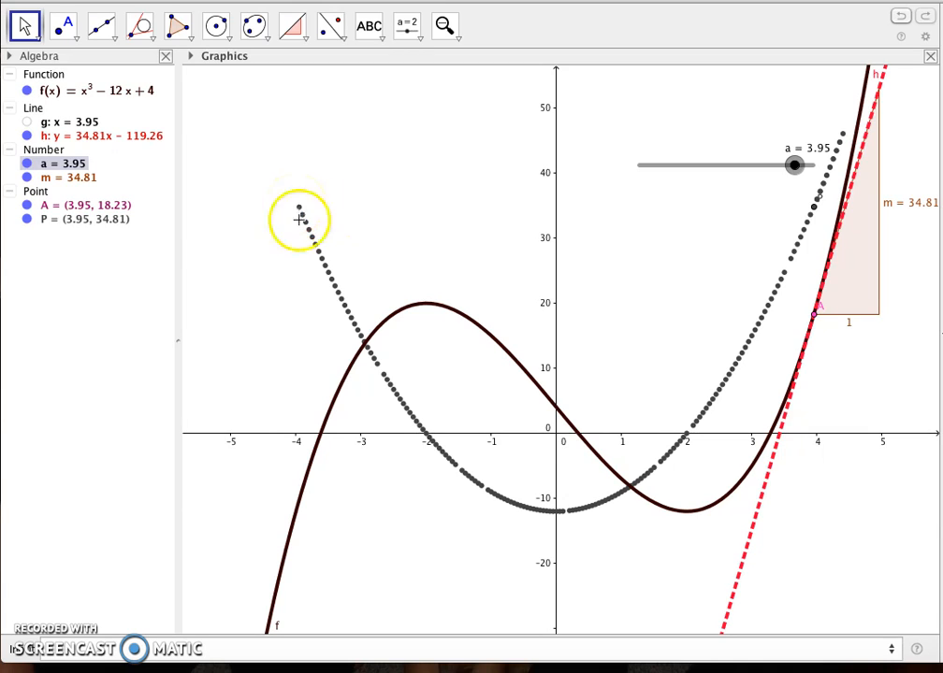
{"action": "left_click", "coordinate": [267, 611]}
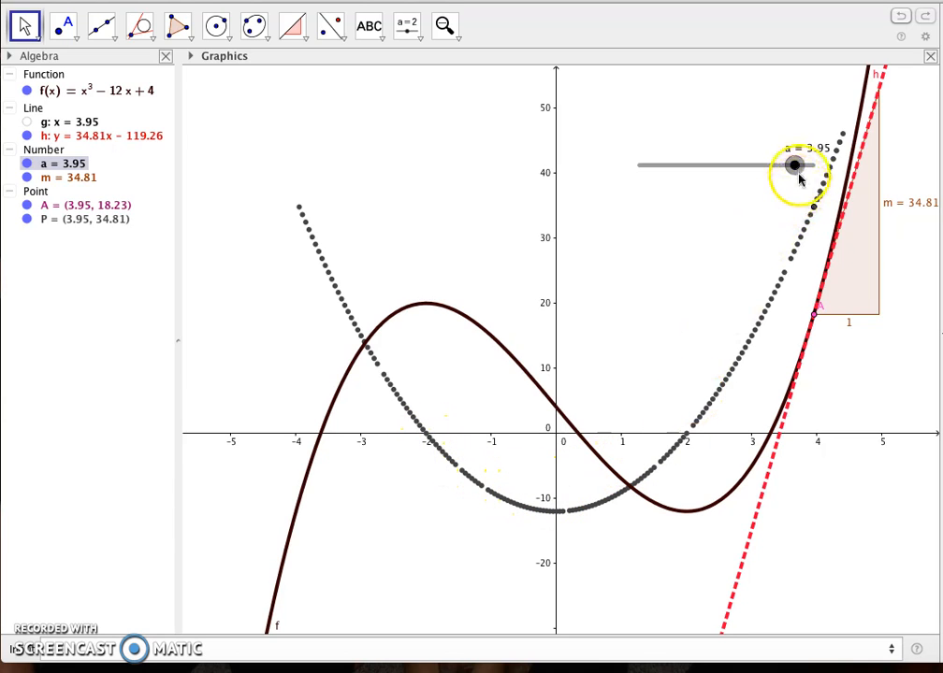
{"action": "left_click", "coordinate": [901, 18]}
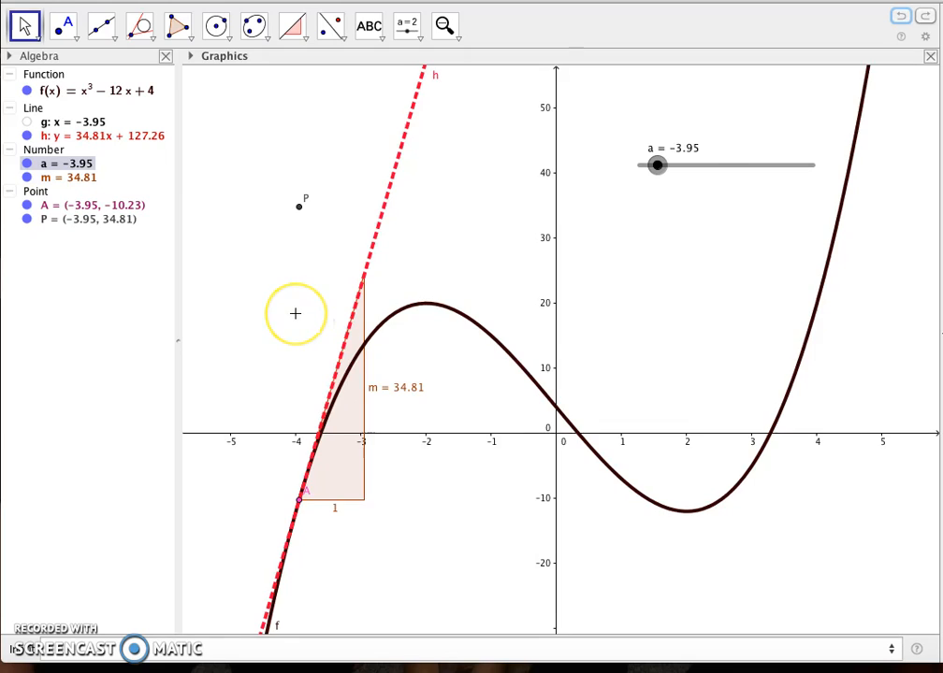
Hide the tangent's slope triangle m, try slider a at −4 and undo that slider move.
{"action": "scroll", "coordinate": [297, 313], "scroll_direction": "down", "scroll_amount": 2}
{"action": "scroll", "coordinate": [294, 313], "scroll_direction": "up", "scroll_amount": 1}
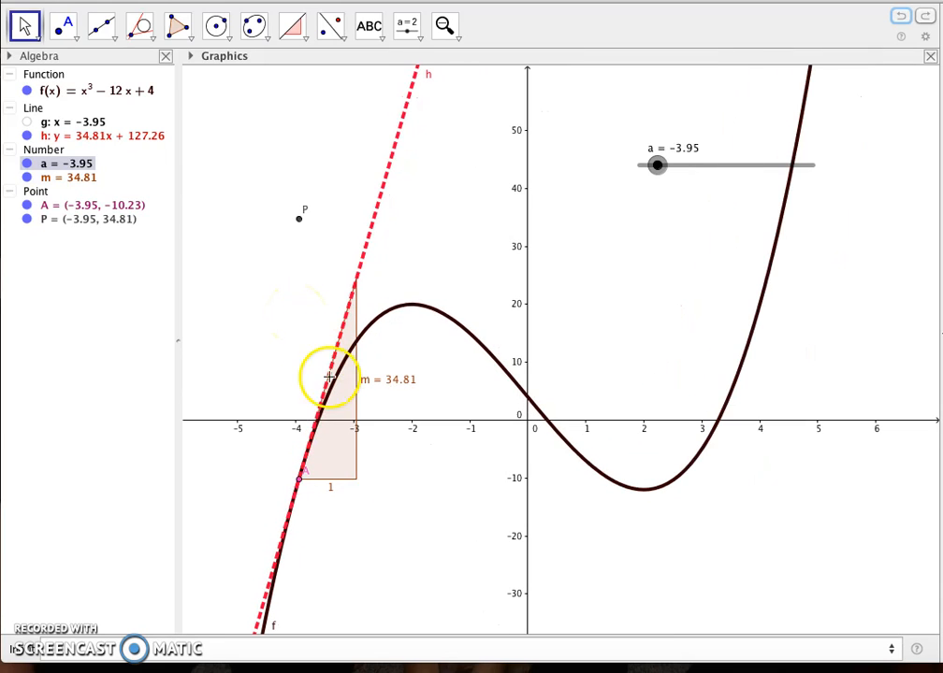
{"action": "right_click", "coordinate": [355, 431]}
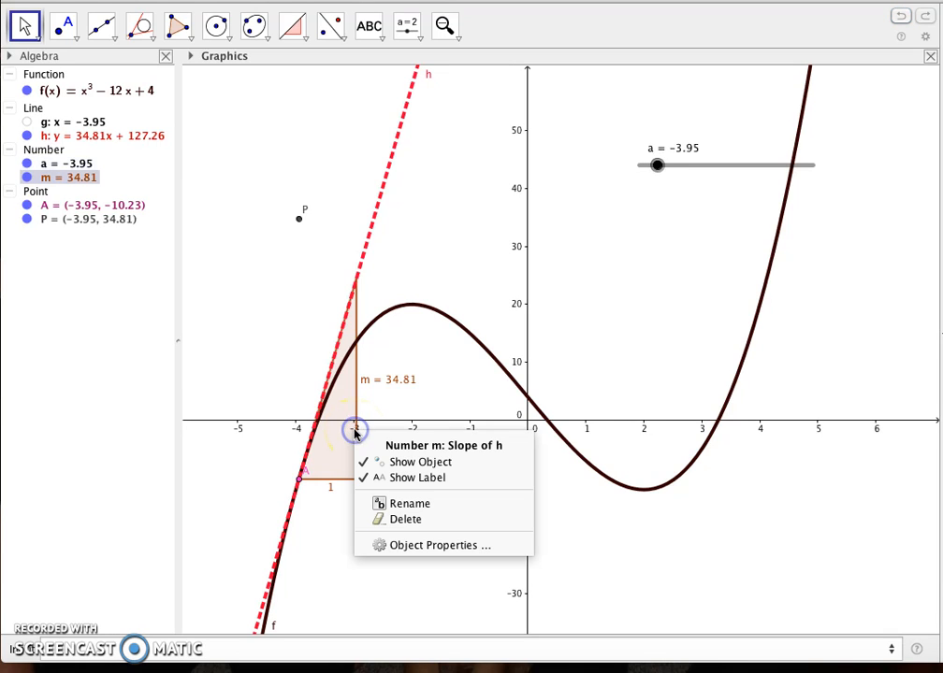
{"action": "left_click", "coordinate": [387, 464]}
{"action": "mouse_move", "coordinate": [658, 166]}
{"action": "left_mouse_down"}
{"action": "mouse_move", "coordinate": [683, 176]}
{"action": "mouse_move", "coordinate": [657, 165]}
{"action": "left_mouse_up"}
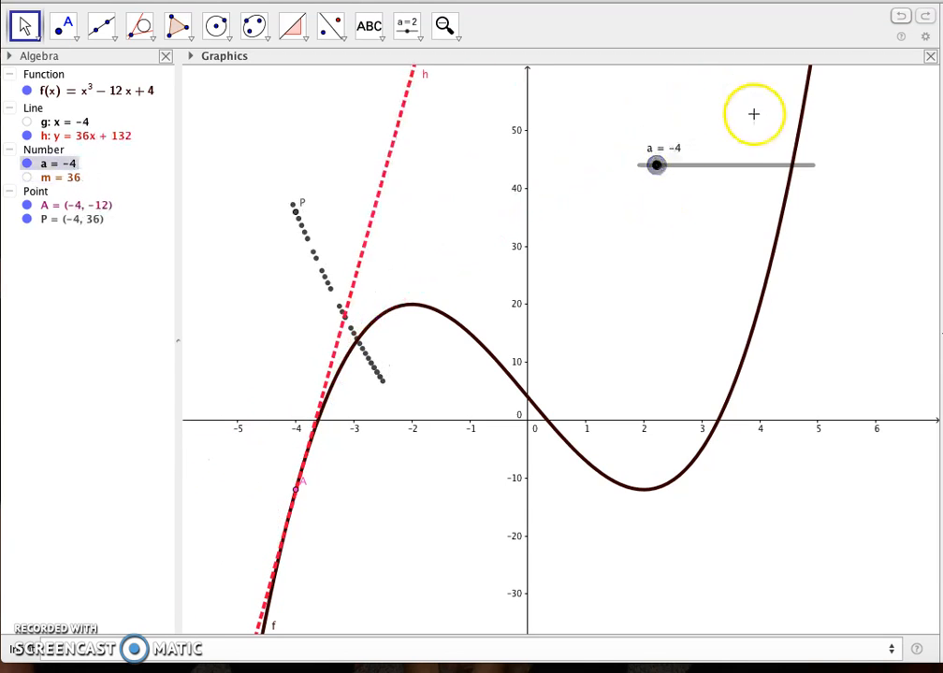
{"action": "left_click", "coordinate": [899, 18]}
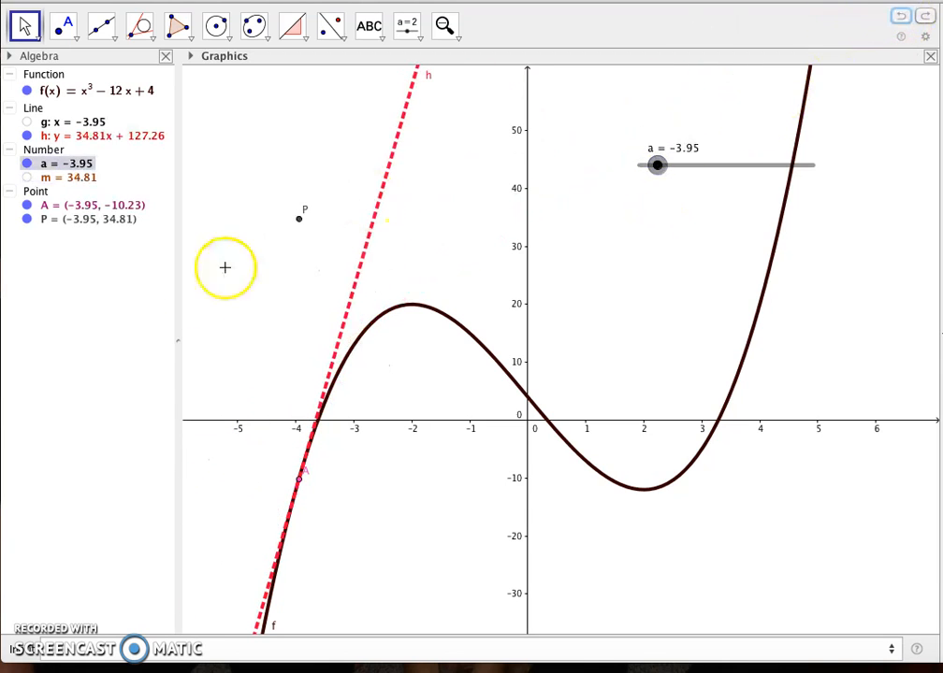
Plot the derivative f'(x) and move slider a to −4.1 to check point P against it.
{"action": "left_click", "coordinate": [51, 653]}
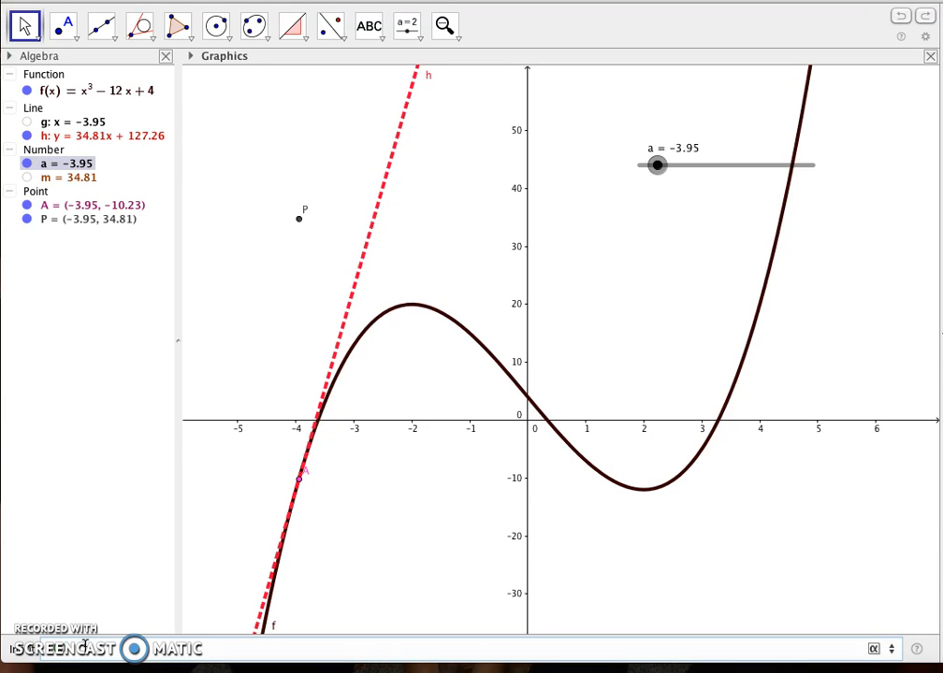
{"action": "key", "text": "Return"}
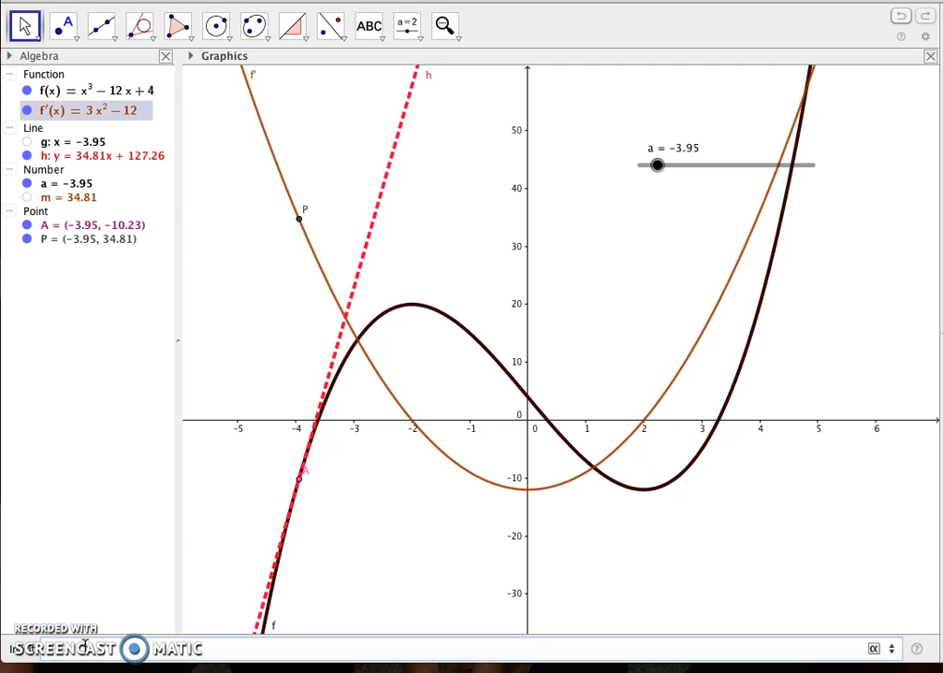
{"action": "mouse_move", "coordinate": [658, 165]}
{"action": "left_mouse_down"}
{"action": "mouse_move", "coordinate": [676, 172]}
{"action": "mouse_move", "coordinate": [656, 175]}
{"action": "left_mouse_up"}
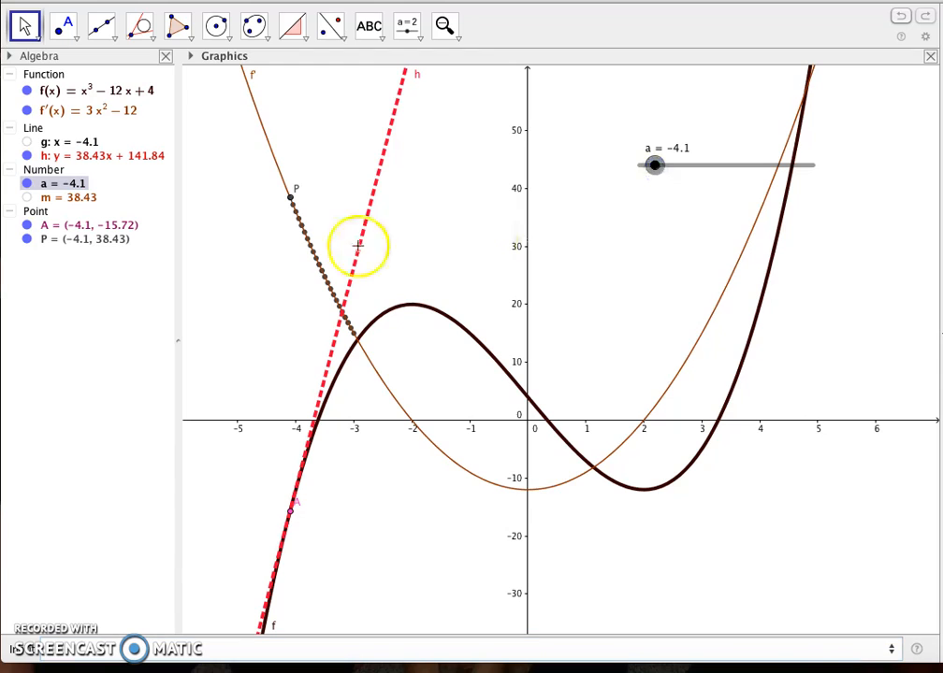
Change the derivative curve's colour to blue, raise its line thickness to about 12 and close its properties.
{"action": "right_click", "coordinate": [268, 146]}
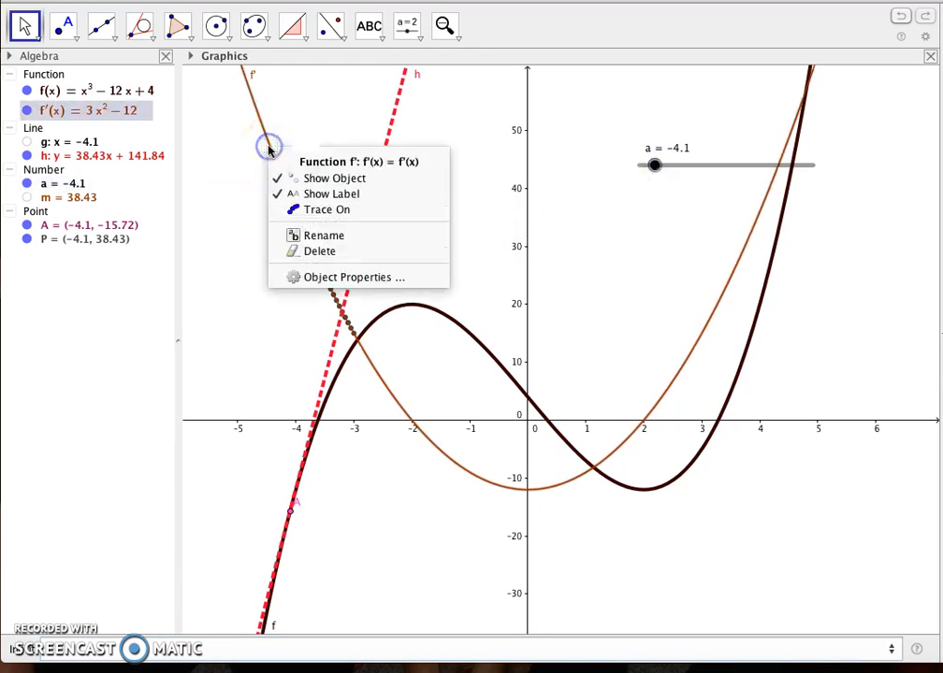
{"action": "left_click", "coordinate": [335, 278]}
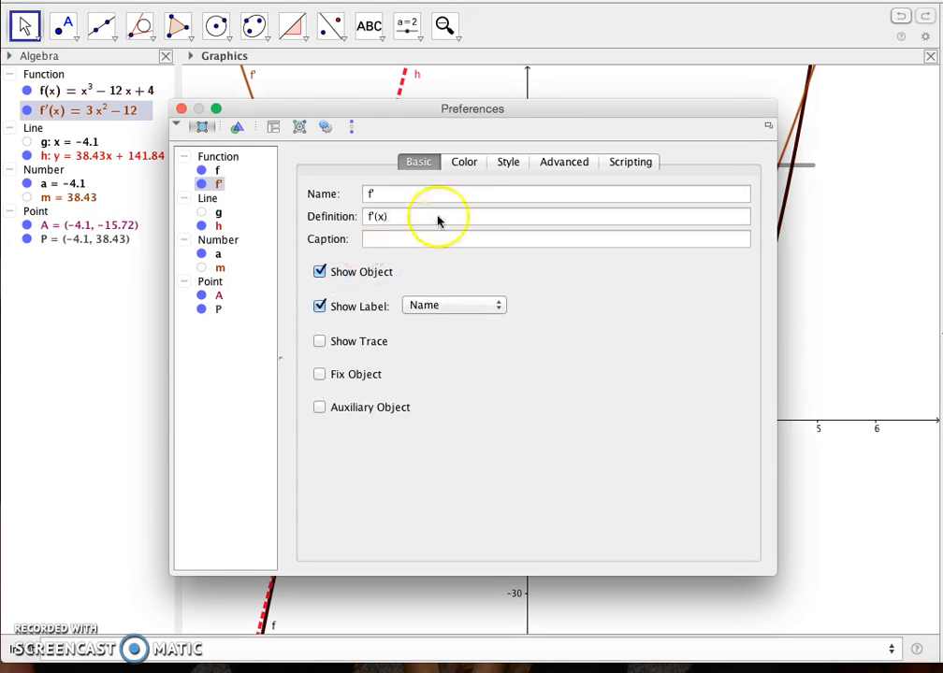
{"action": "left_click", "coordinate": [463, 163]}
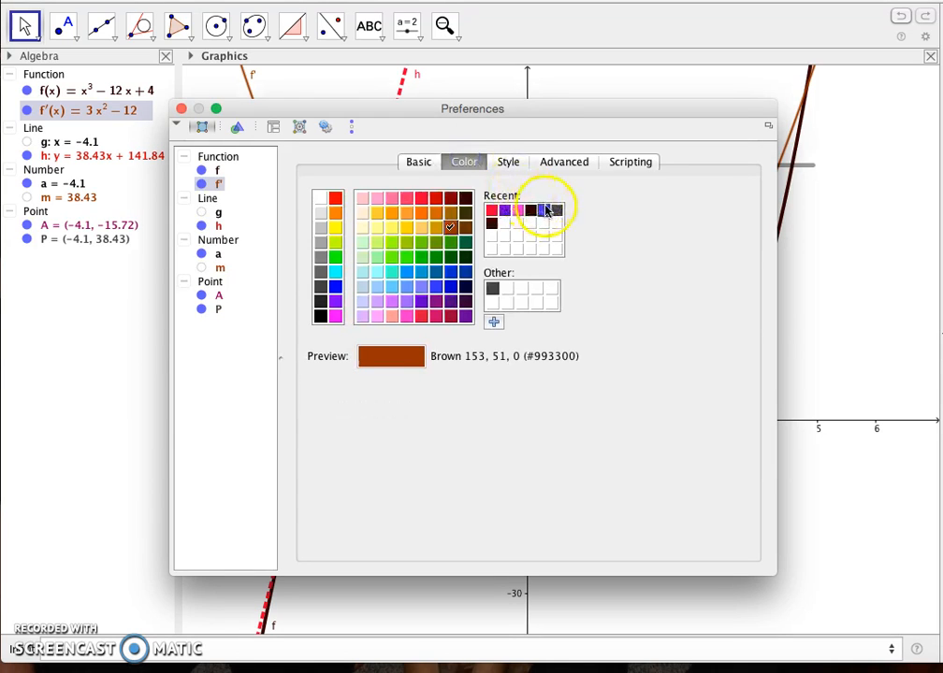
{"action": "left_click", "coordinate": [546, 210]}
{"action": "left_click", "coordinate": [507, 163]}
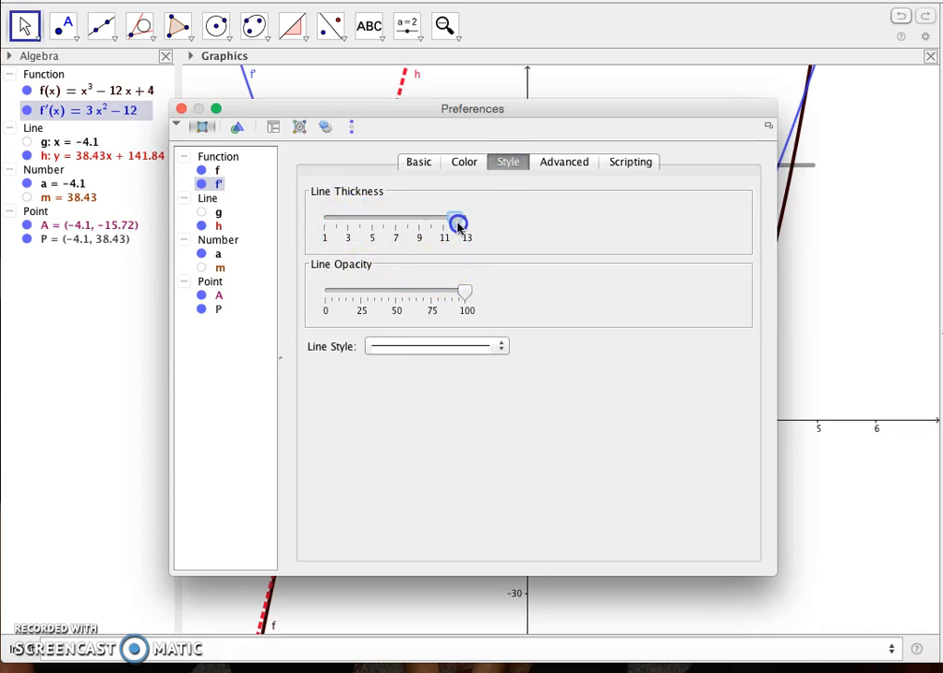
{"action": "left_click", "coordinate": [182, 110]}
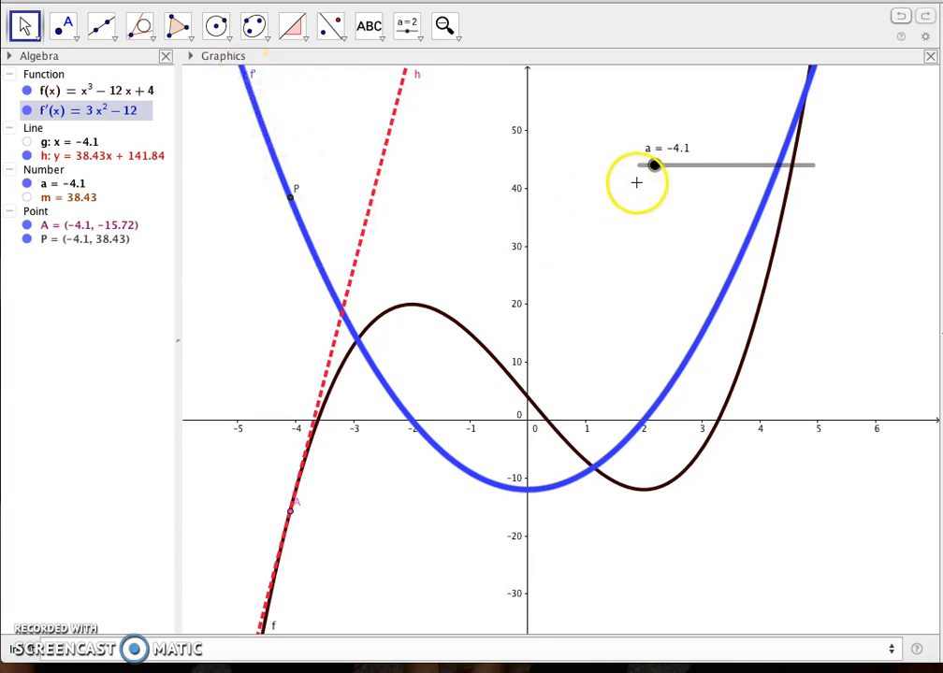
Move slider a to 2.05 and redefine function f as x² − 4.
{"action": "left_click_drag", "start_coordinate": [654, 164], "coordinate": [760, 178]}
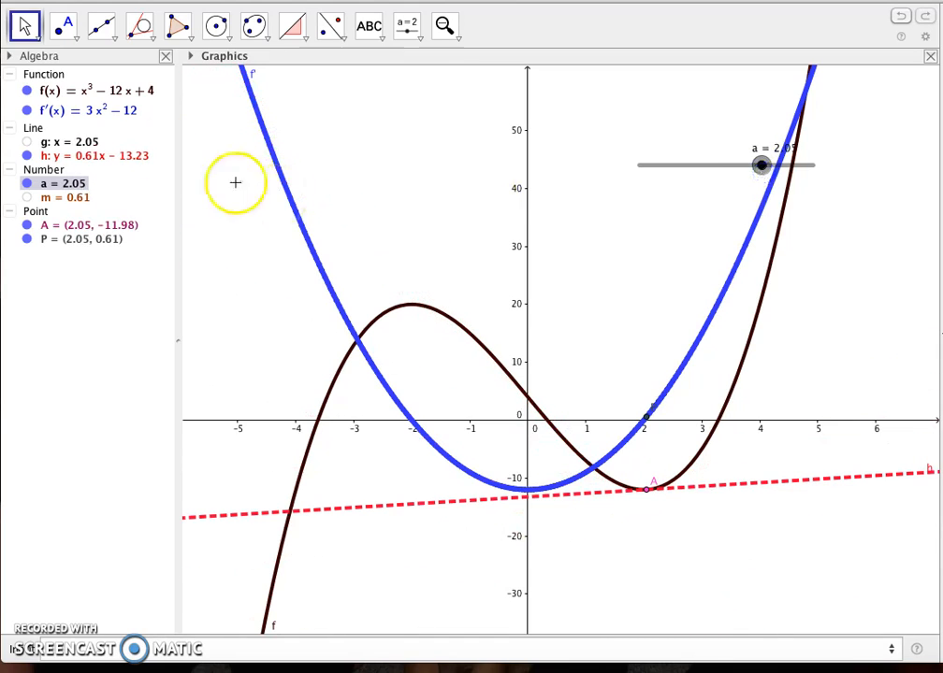
{"action": "left_click", "coordinate": [120, 90]}
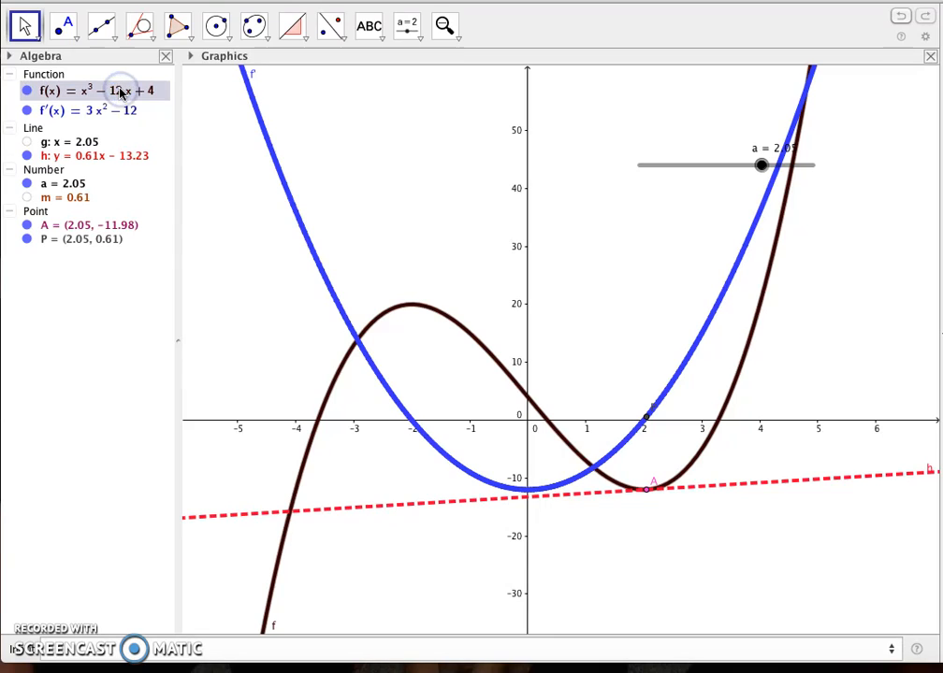
{"action": "left_click", "coordinate": [120, 91]}
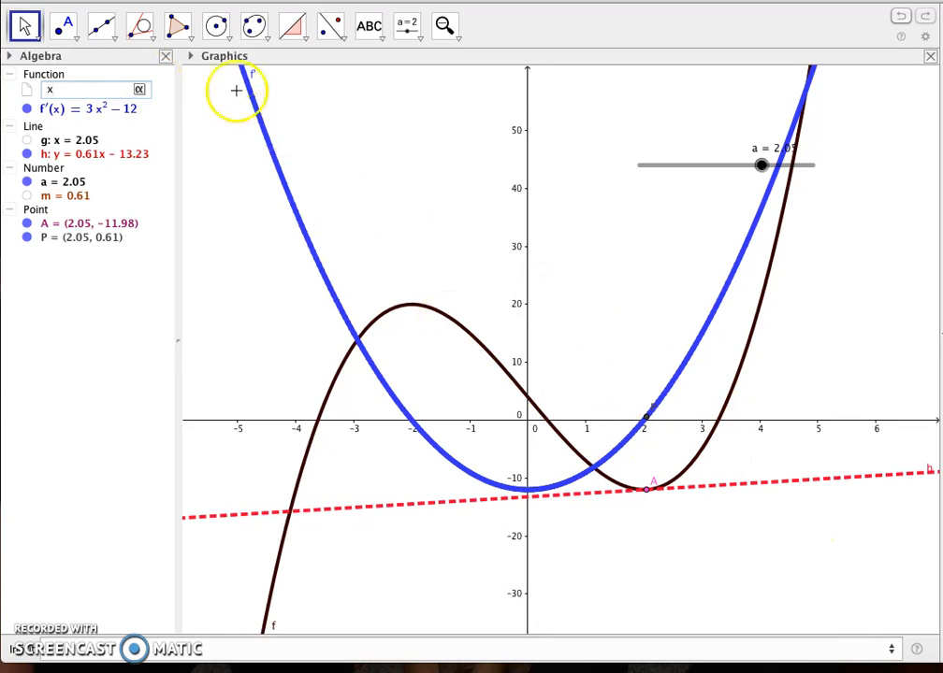
{"action": "left_click", "coordinate": [139, 89]}
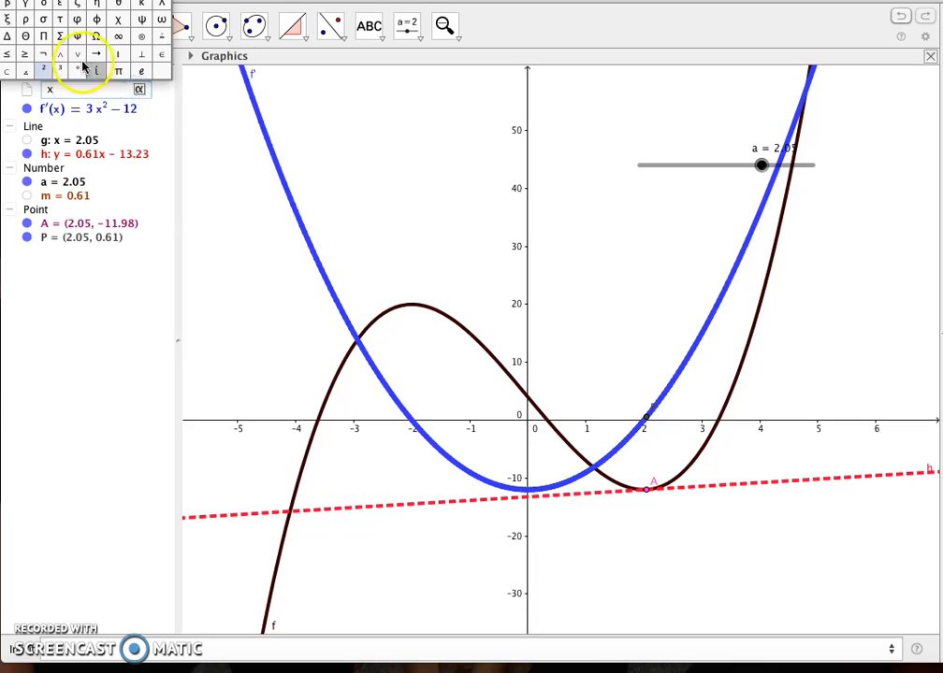
{"action": "left_click", "coordinate": [43, 70]}
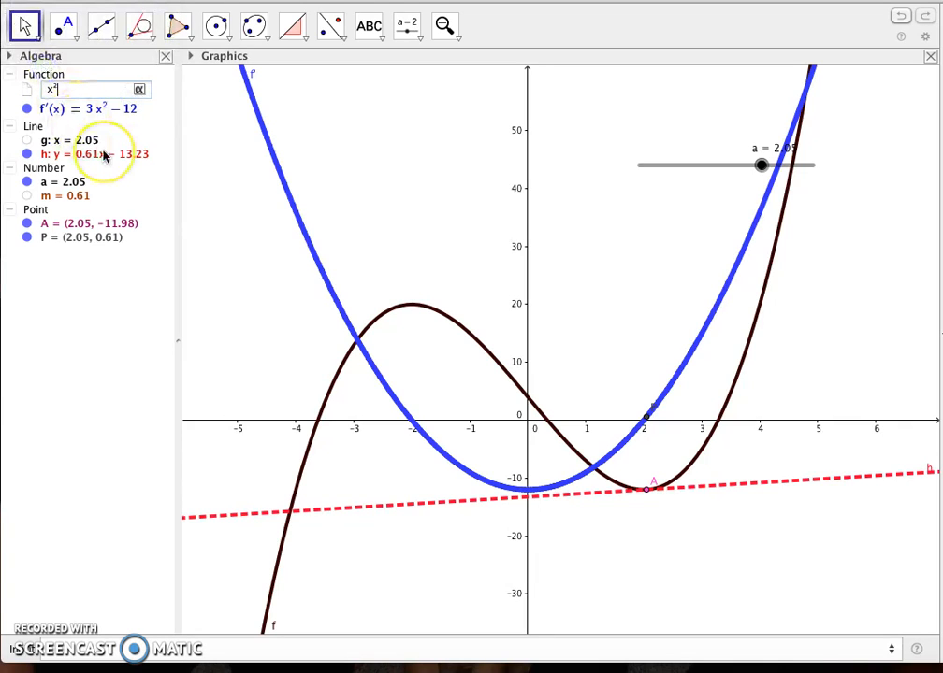
{"action": "type", "text": "-4"}
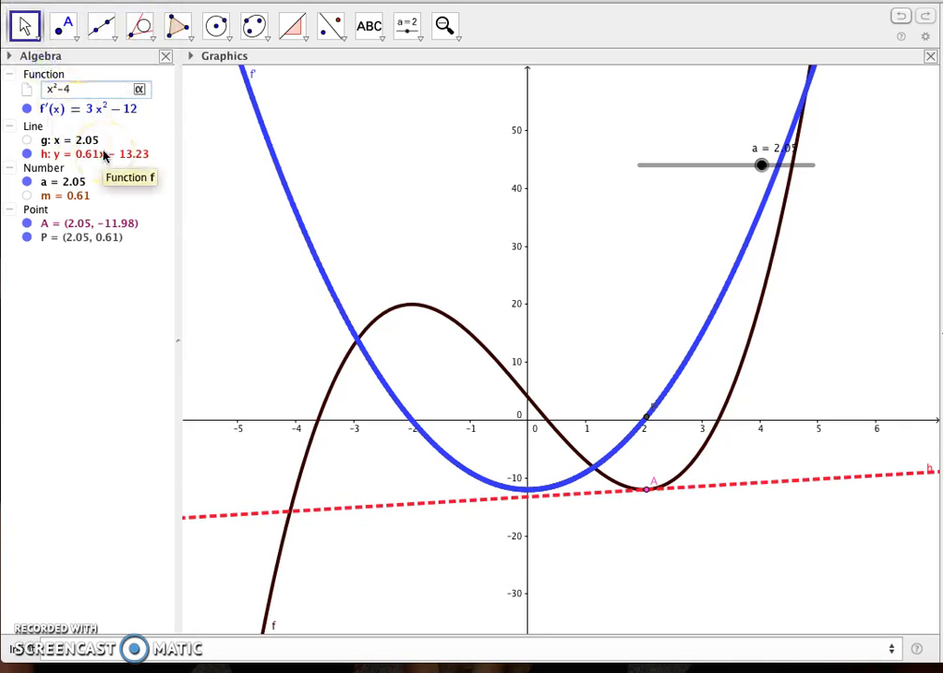
{"action": "left_click", "coordinate": [285, 227]}
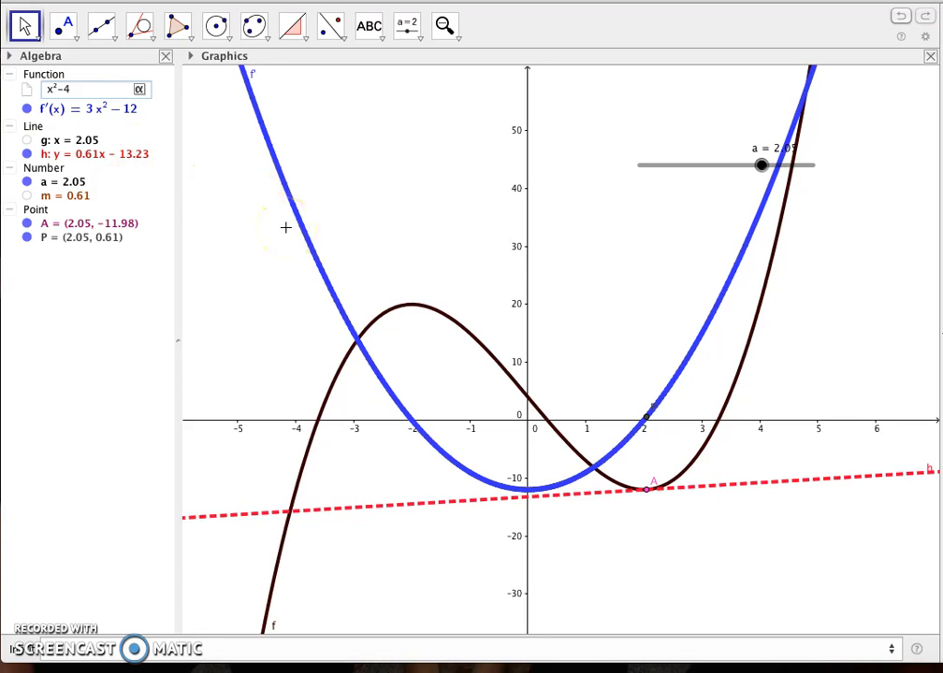
{"action": "type", "text": "4"}
{"action": "key", "text": "Return"}
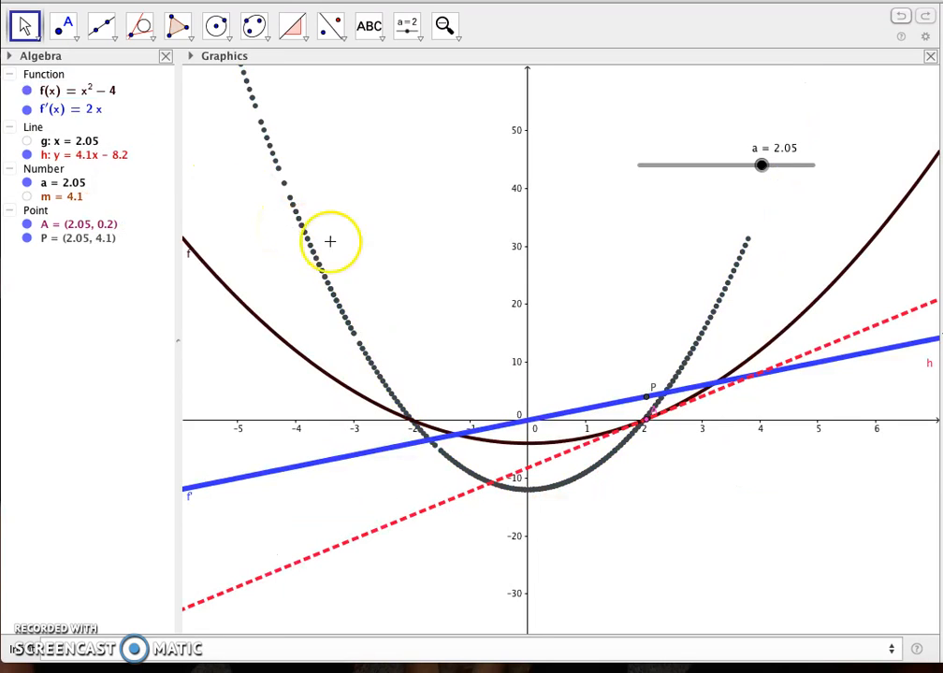
Set the x-axis to y-axis ratio to 1:1 and zoom out around the origin until the parabola's vertex fits in the graph.
{"action": "right_click", "coordinate": [689, 423]}
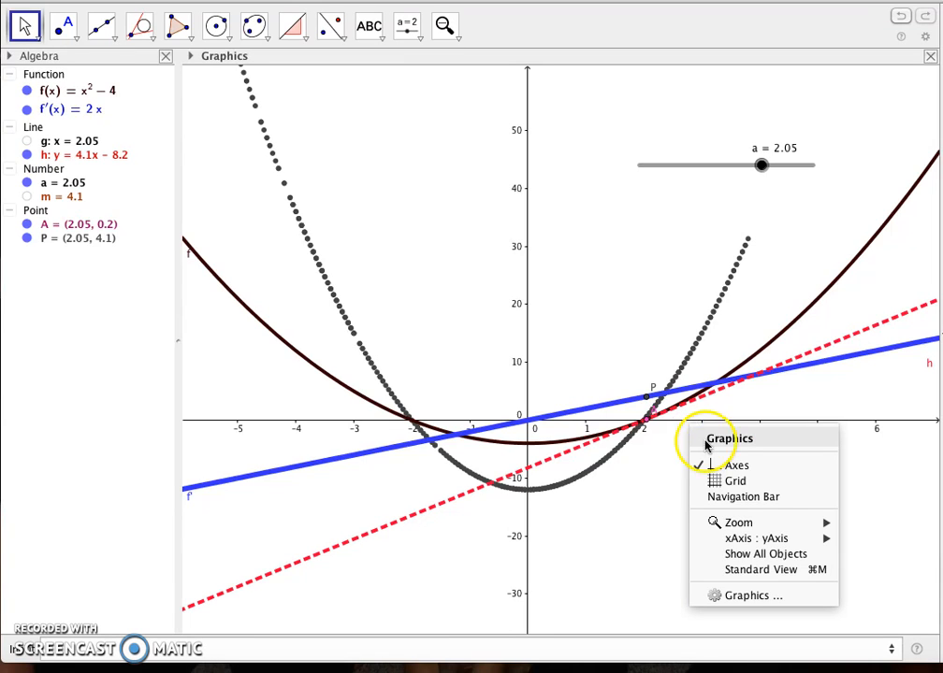
{"action": "mouse_move", "coordinate": [756, 539]}
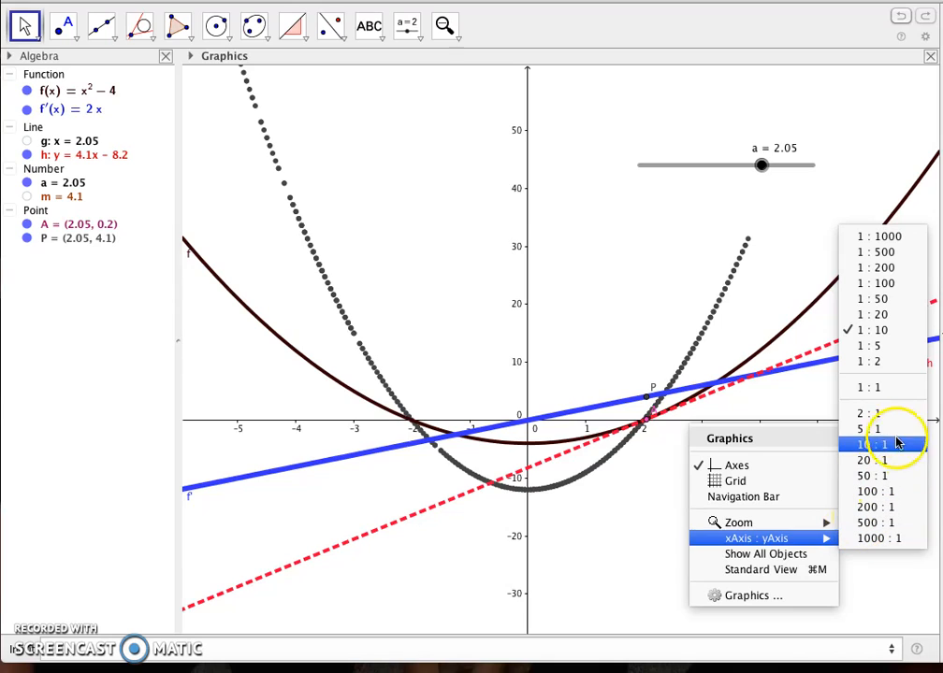
{"action": "left_click", "coordinate": [882, 386]}
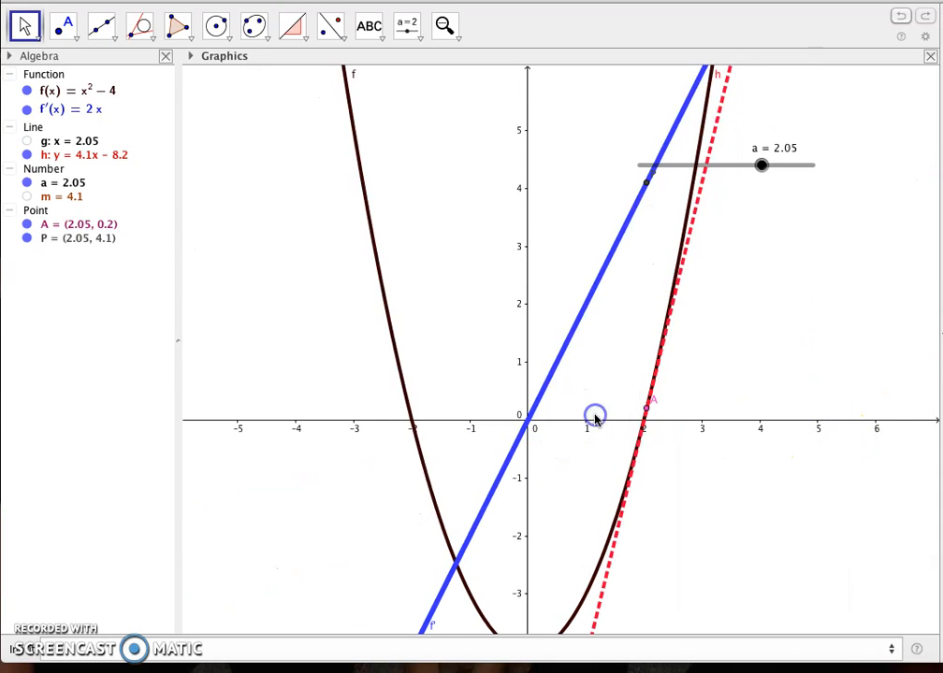
{"action": "left_click", "coordinate": [445, 28]}
{"action": "left_click", "coordinate": [455, 94]}
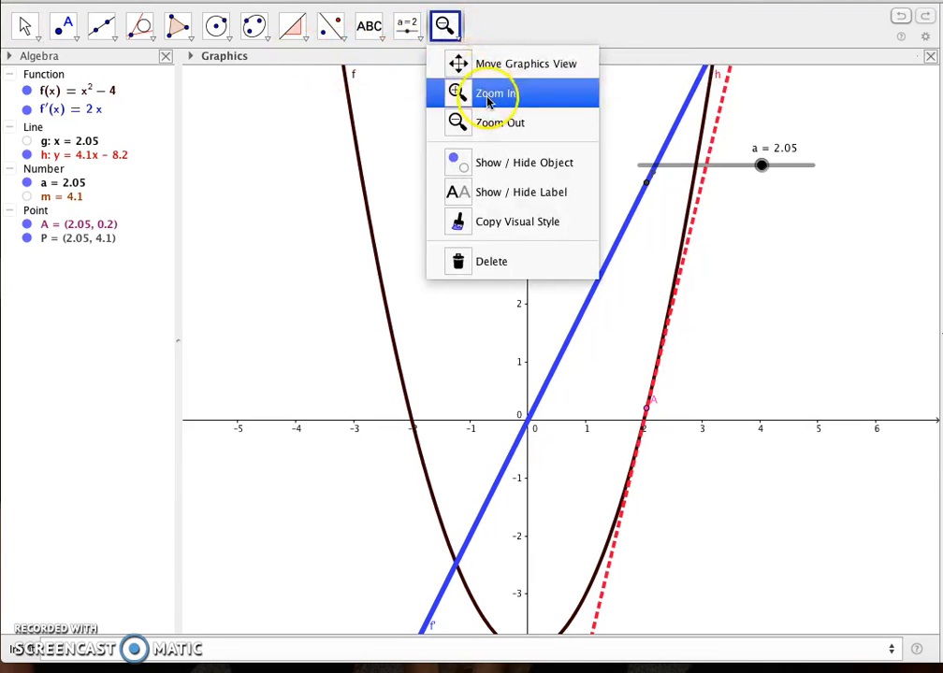
{"action": "left_click", "coordinate": [528, 425]}
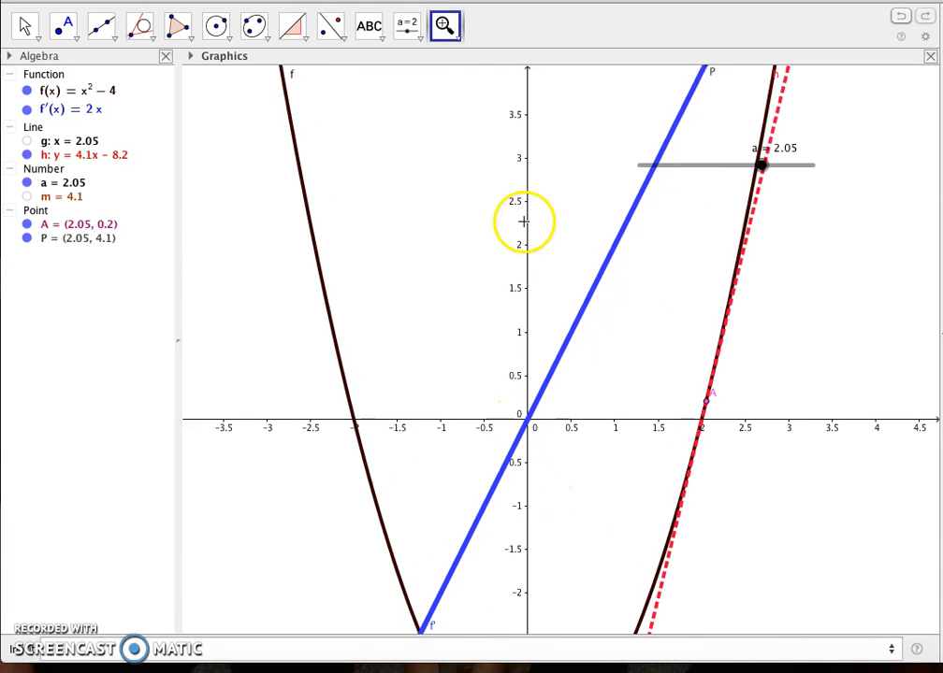
{"action": "left_click", "coordinate": [446, 28]}
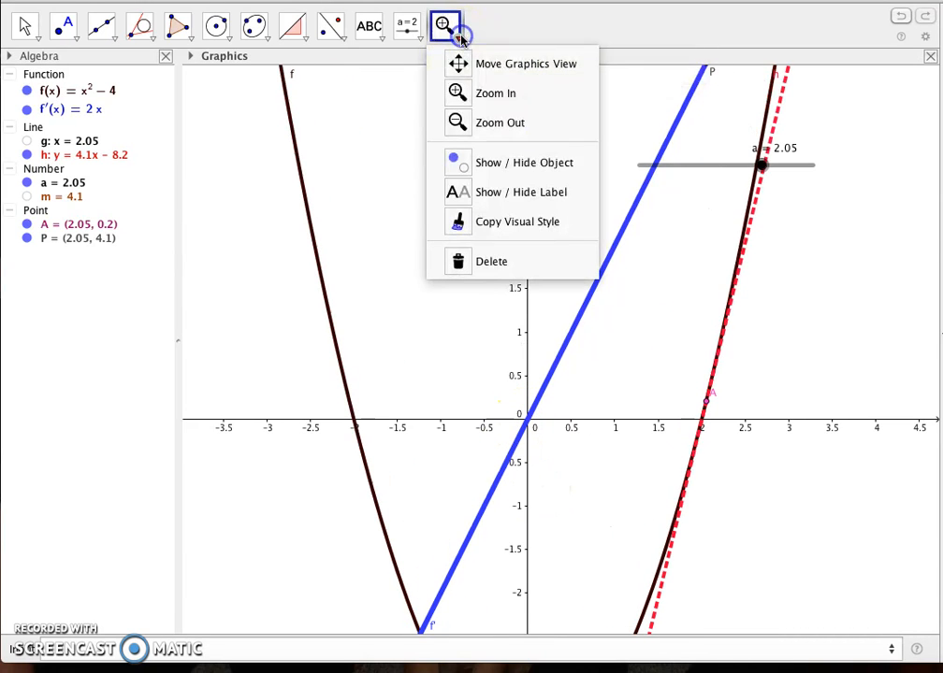
{"action": "left_click", "coordinate": [463, 121]}
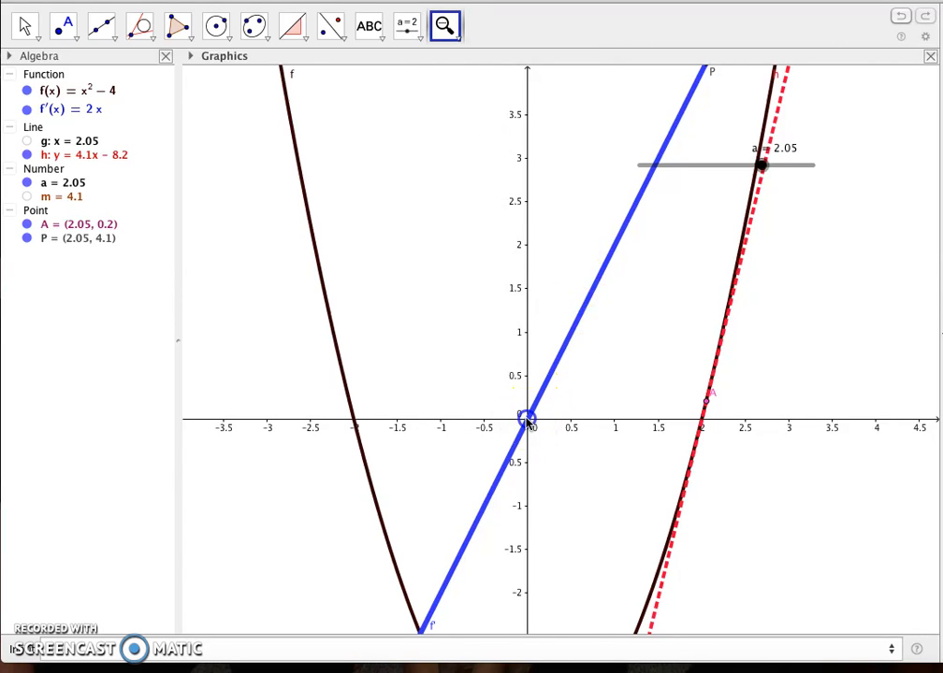
{"action": "left_click", "coordinate": [528, 423]}
{"action": "left_click", "coordinate": [528, 422]}
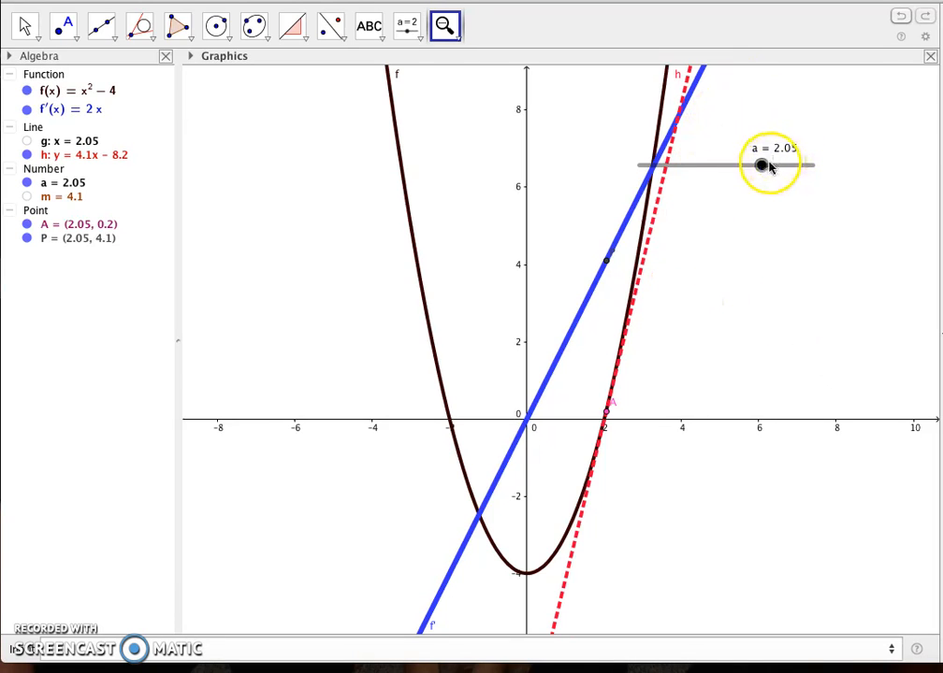
Move slider a to −3.05 and on to 0 to compare the parabola's tangent slope with the derivative line.
{"action": "key", "text": "Escape"}
{"action": "left_click_drag", "start_coordinate": [764, 165], "coordinate": [674, 175]}
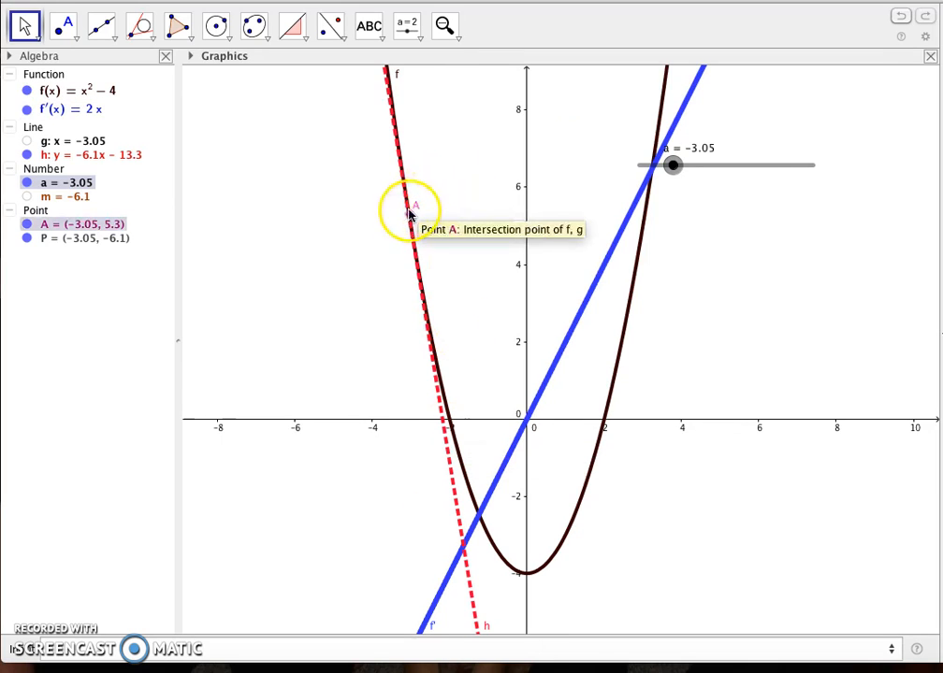
{"action": "left_click_drag", "start_coordinate": [672, 164], "coordinate": [727, 175]}
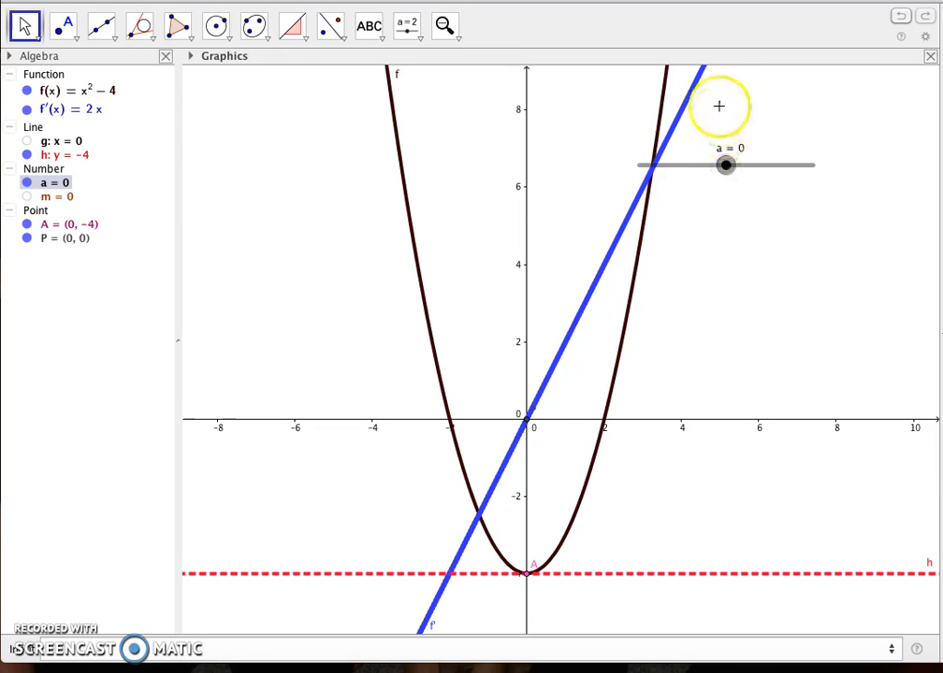